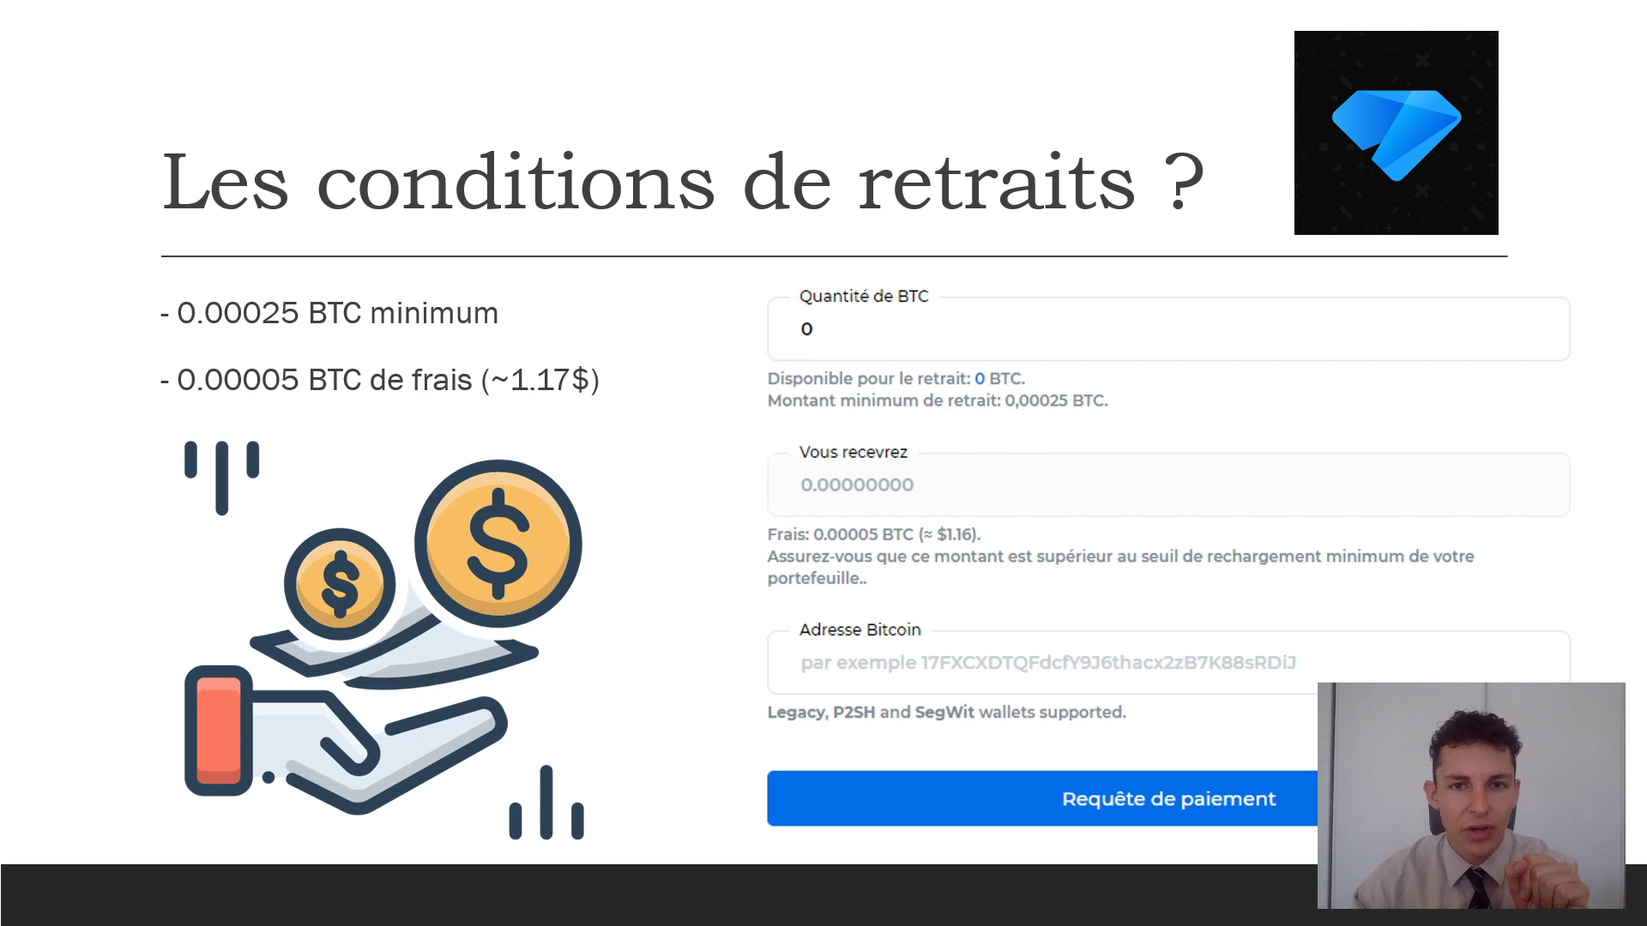
Step: Advance to the "Découverte de l'application" slide, exit the slide show and switch to the Kryptex dashboard in Chrome
{"action": "key", "text": "Right"}
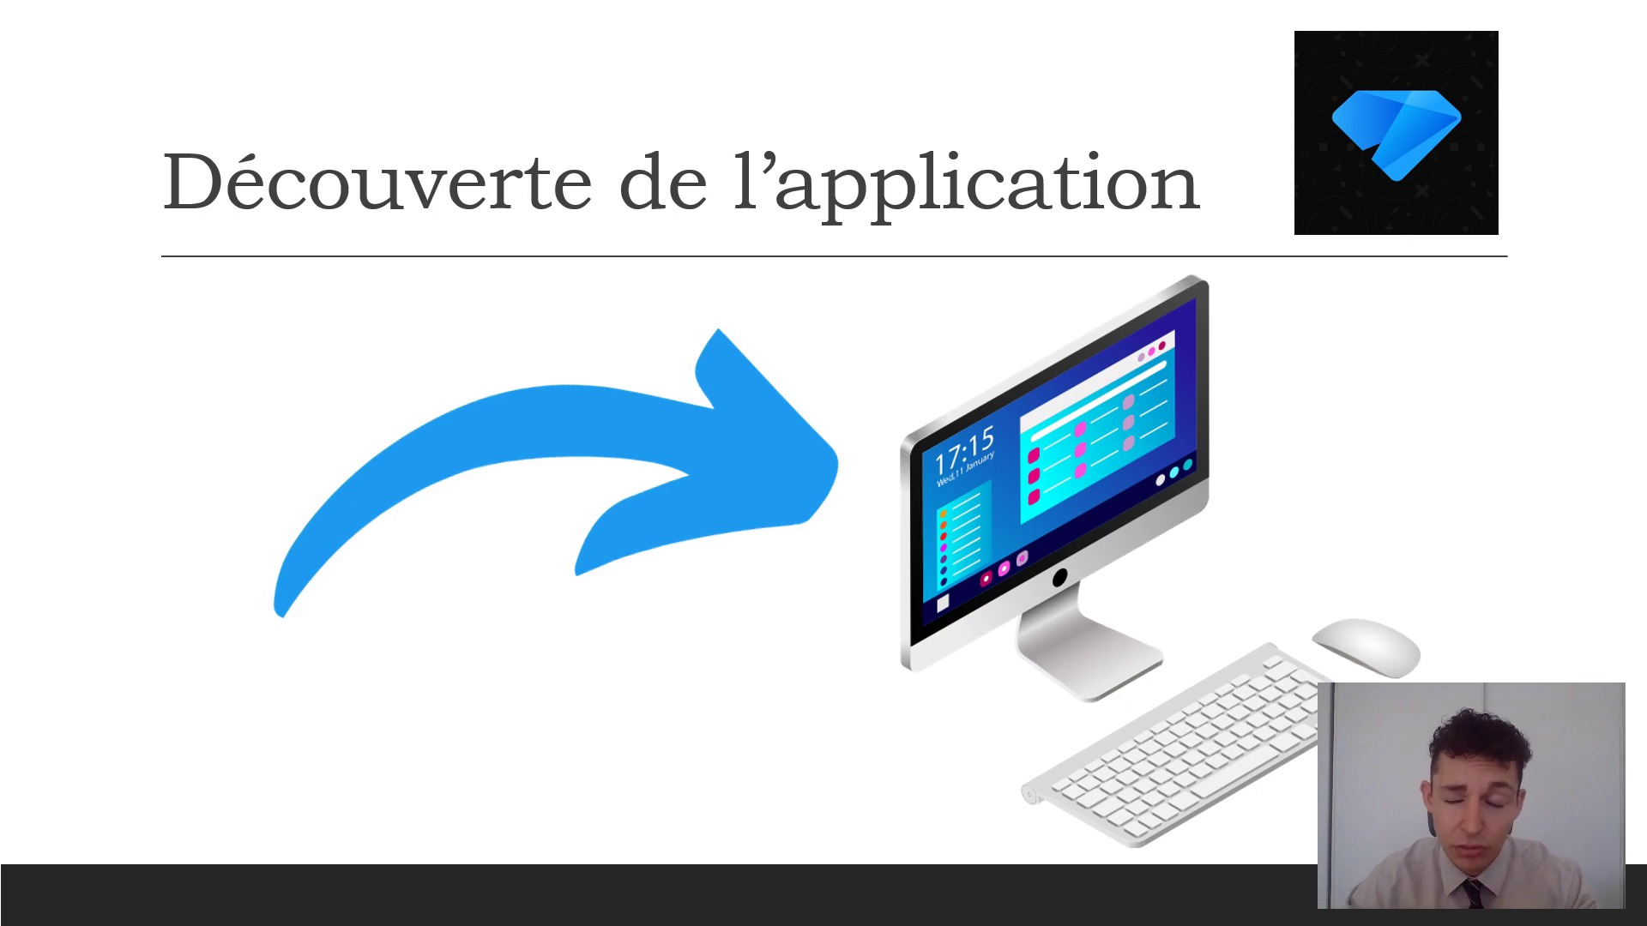
{"action": "key", "text": "Escape"}
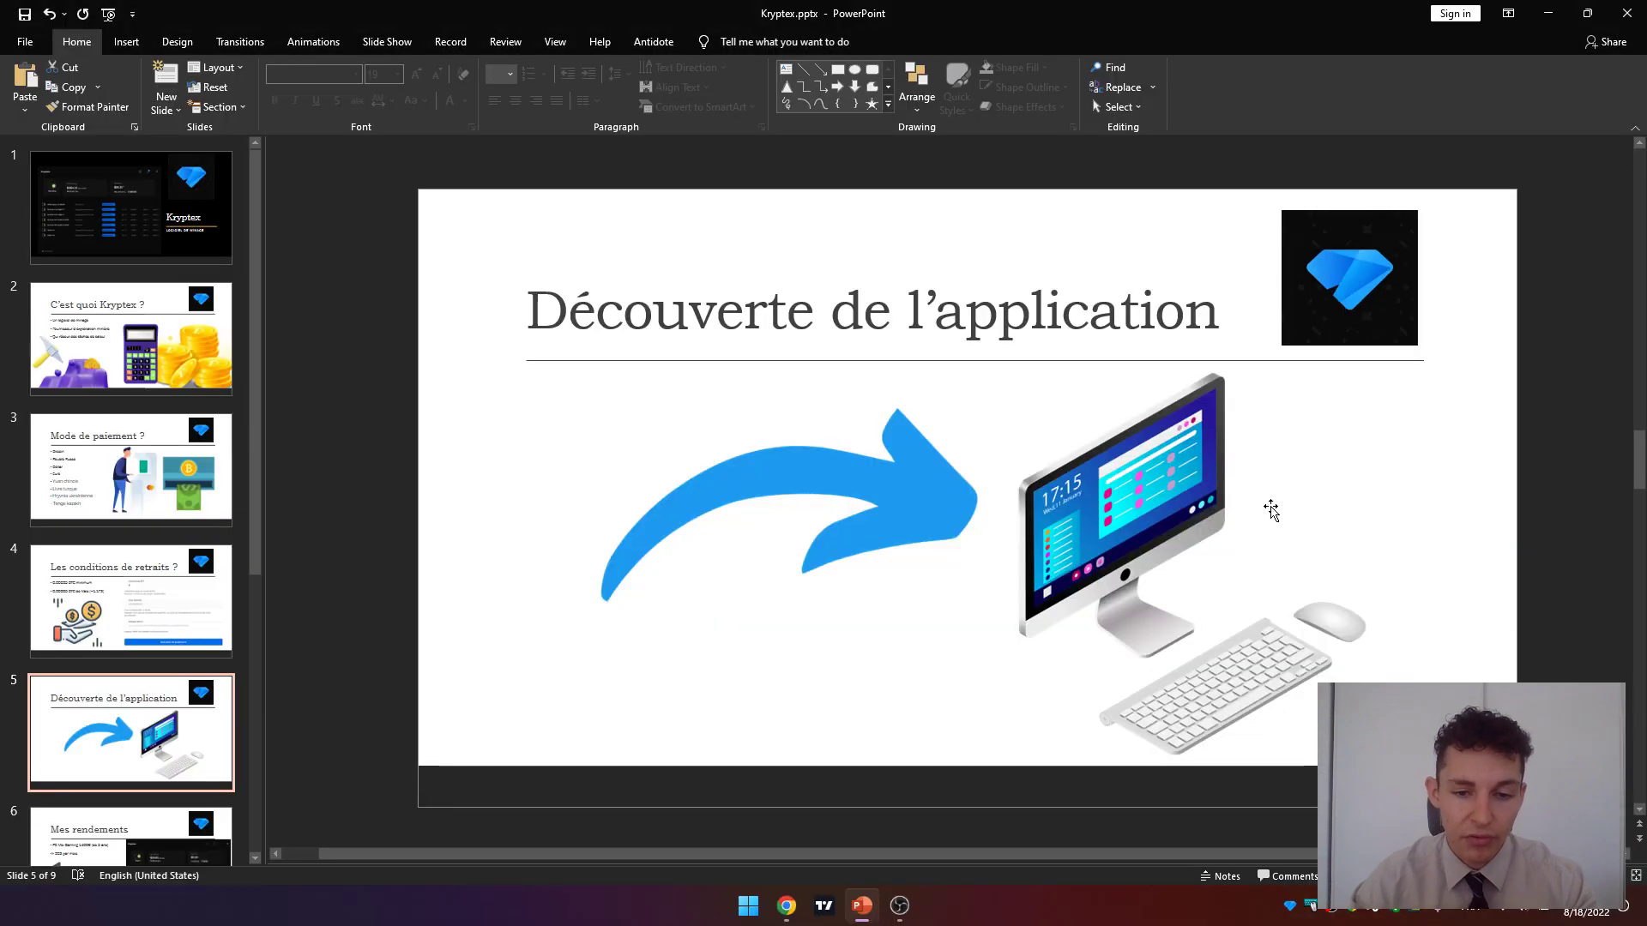
{"action": "left_click", "coordinate": [787, 906]}
{"action": "left_click", "coordinate": [133, 14]}
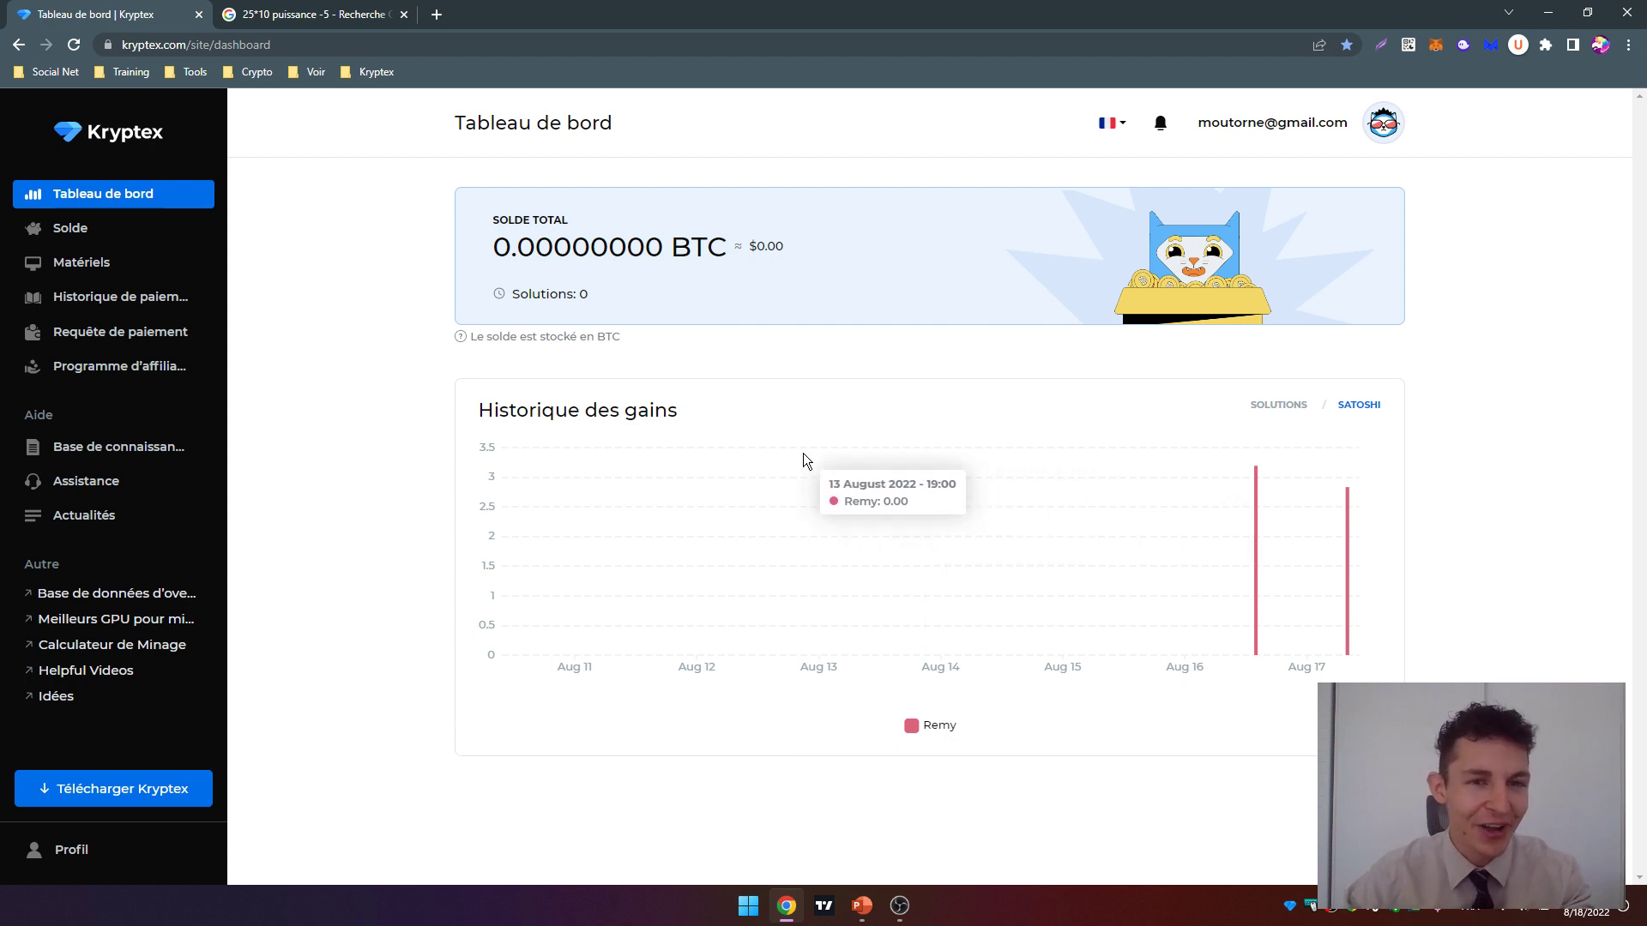
Step: Review the account's Solde, Matériels and Historique de paiements pages
{"action": "left_click", "coordinate": [138, 236]}
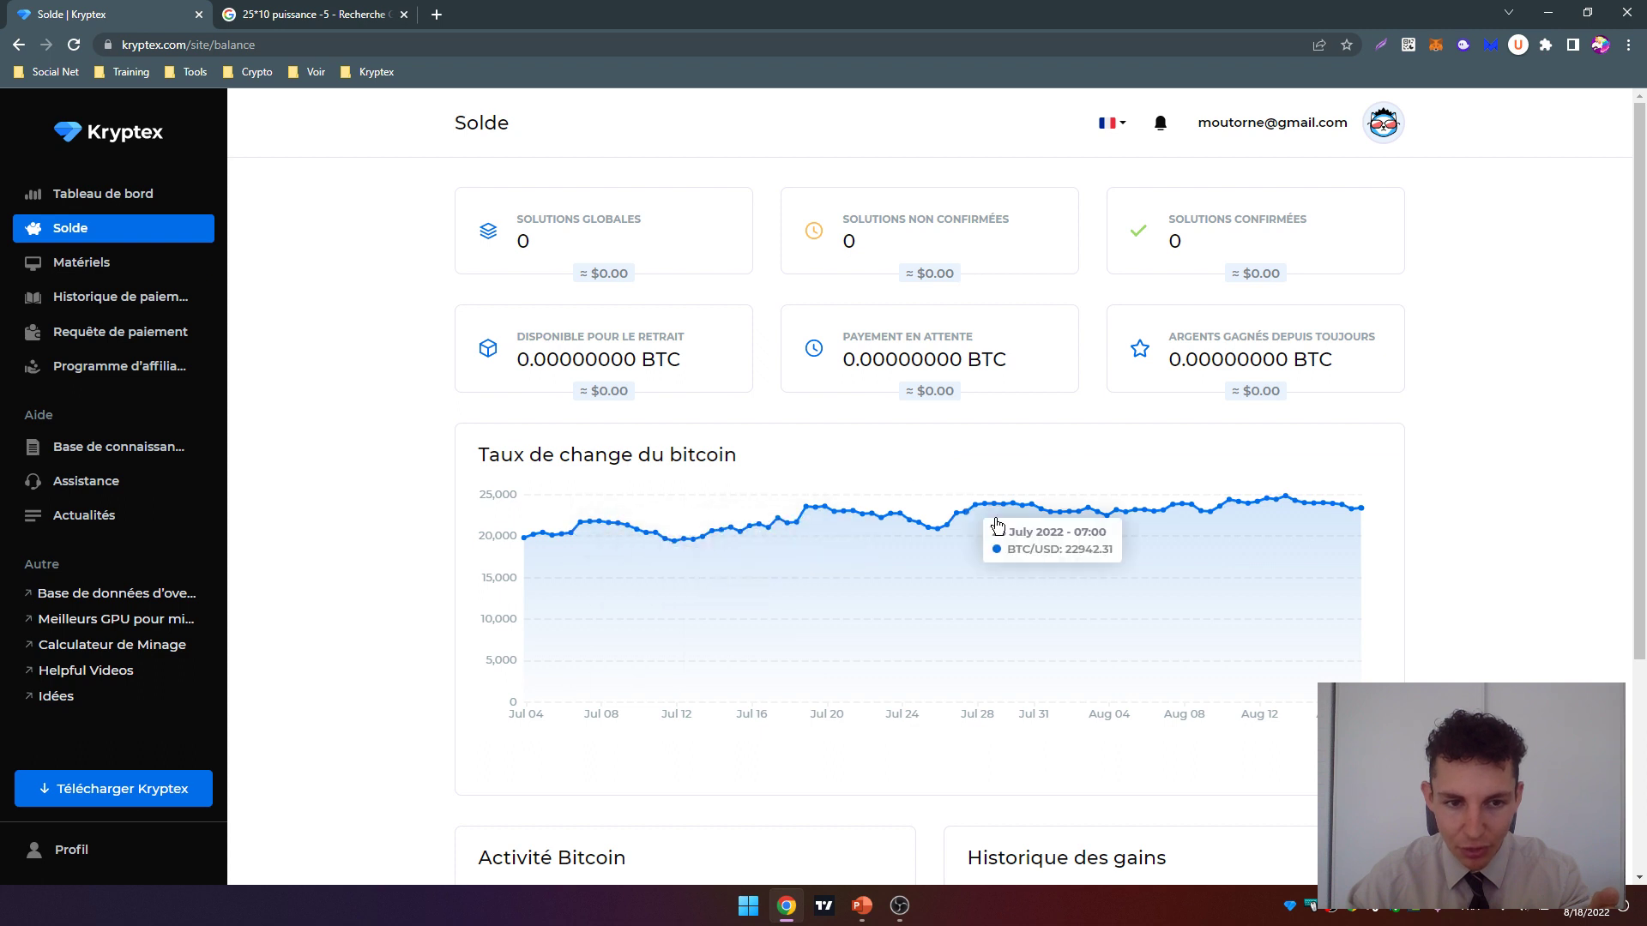
{"action": "left_click", "coordinate": [110, 262]}
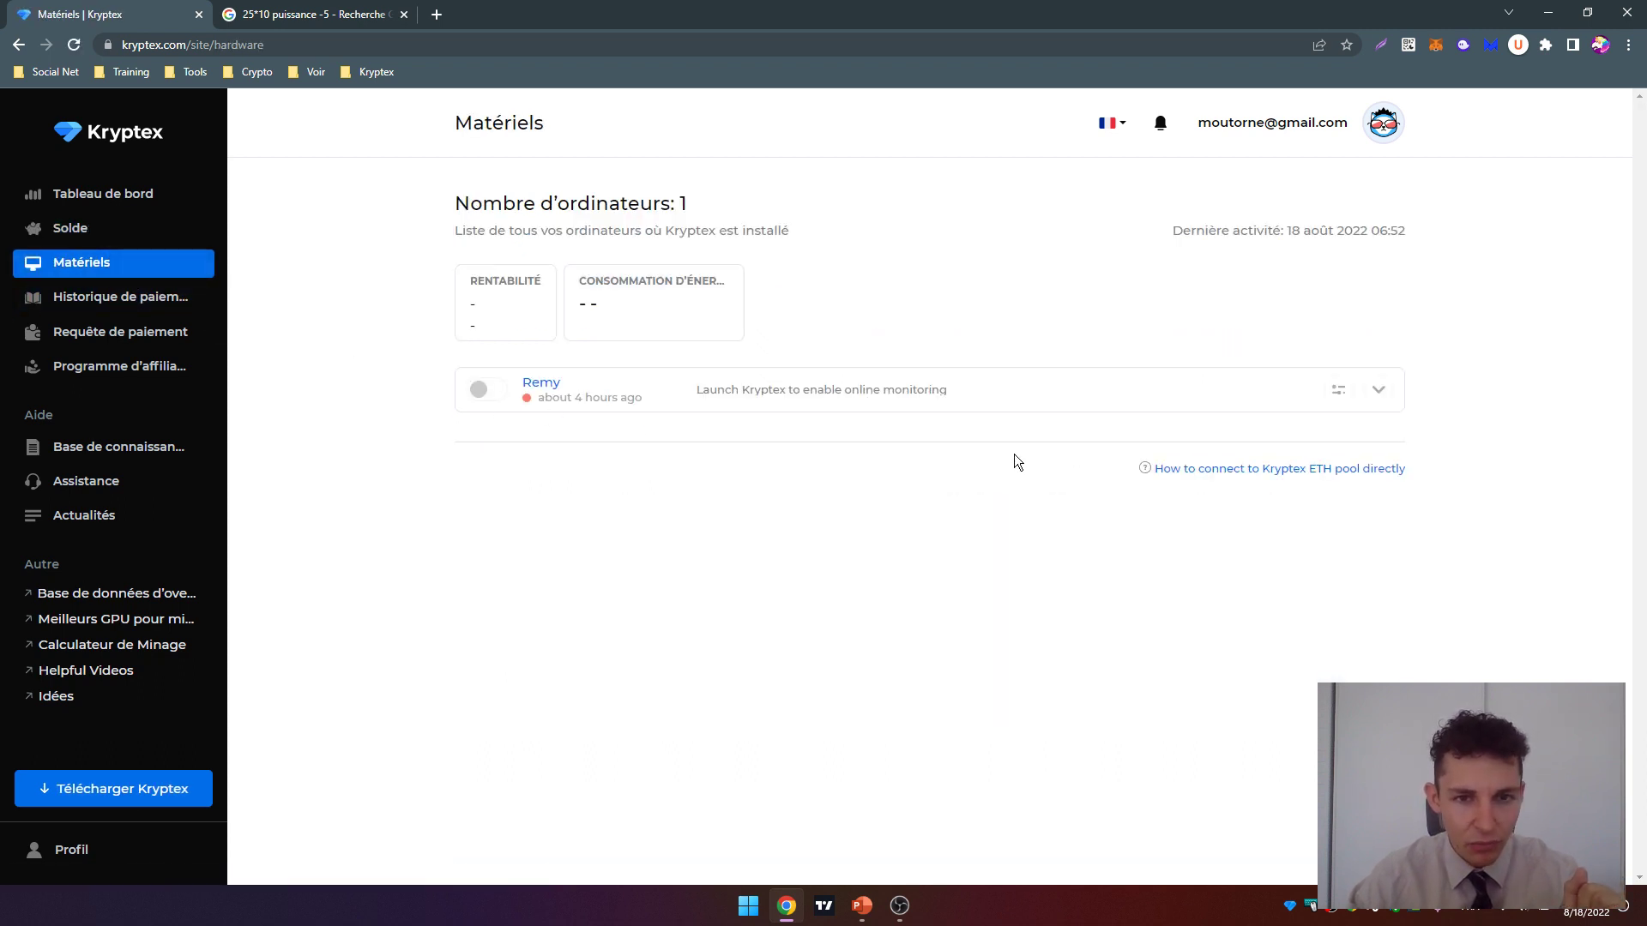
{"action": "left_click", "coordinate": [162, 305]}
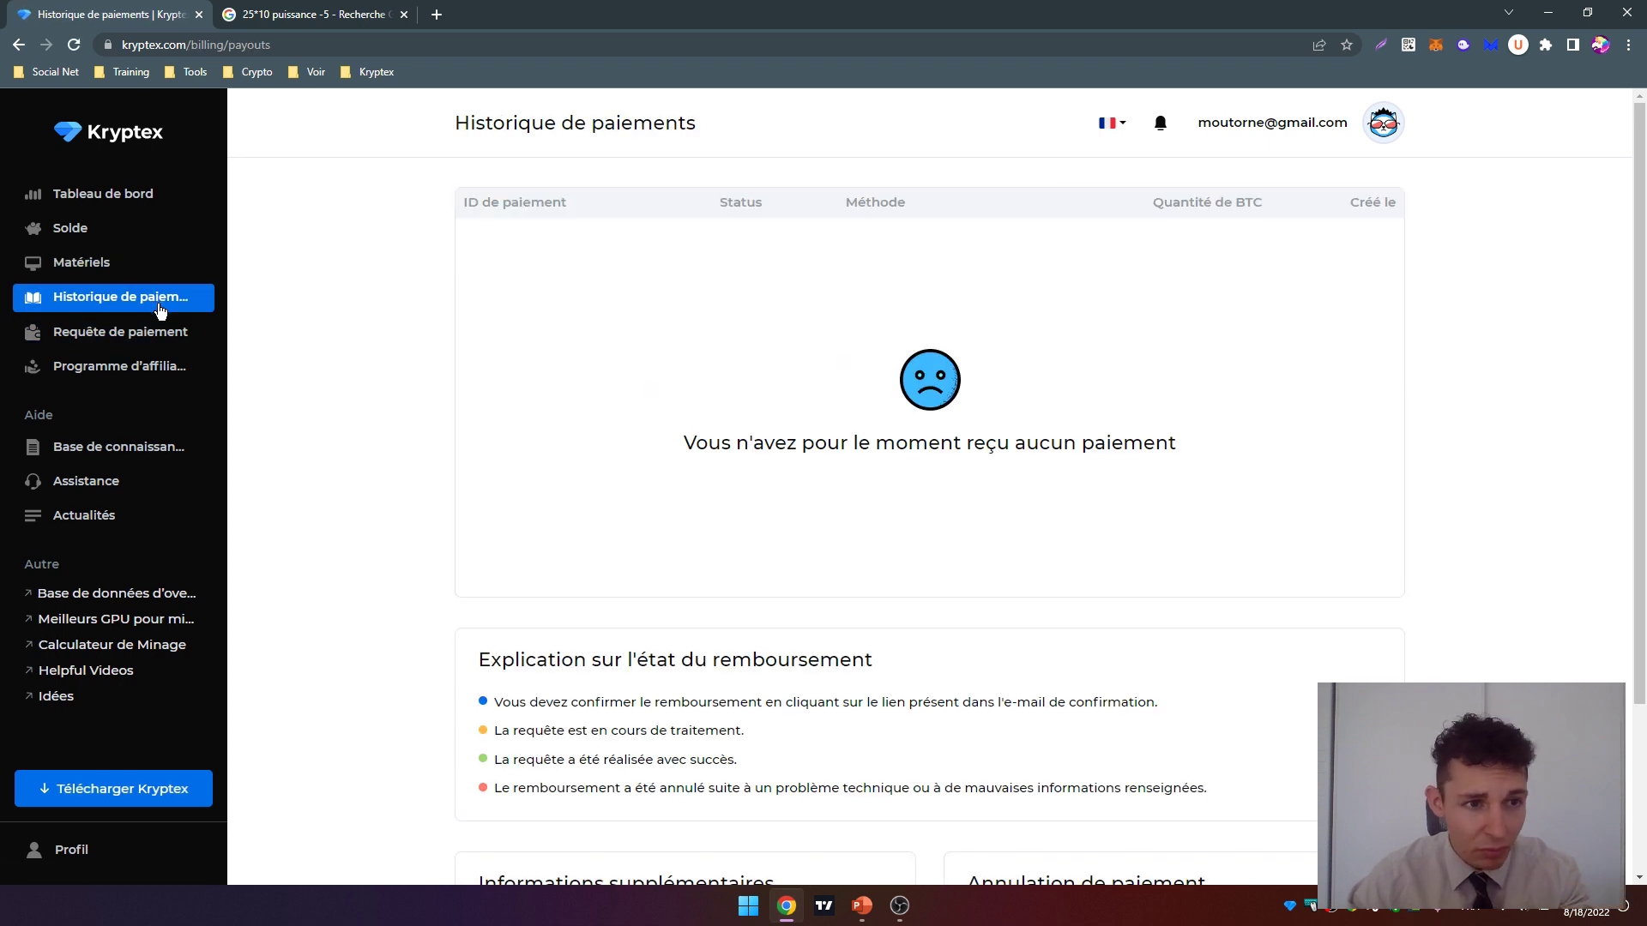
Step: Examine the withdrawal methods on the payment request page, including the Ethereum and Carte Russe forms
{"action": "left_click", "coordinate": [153, 341]}
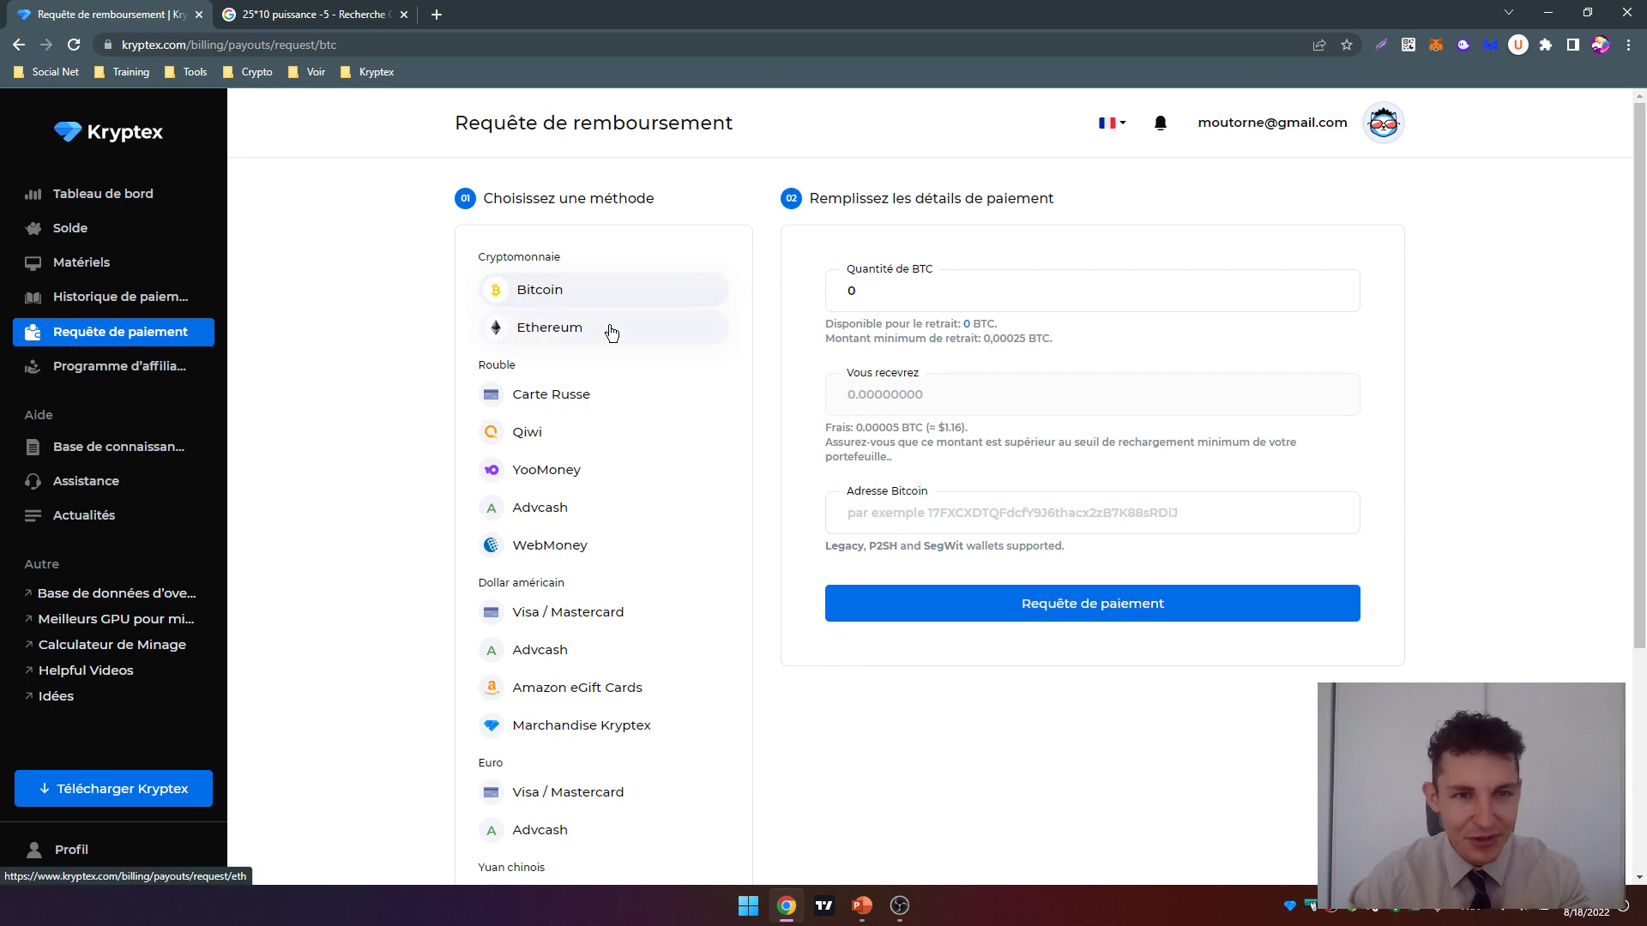
{"action": "left_click", "coordinate": [580, 330]}
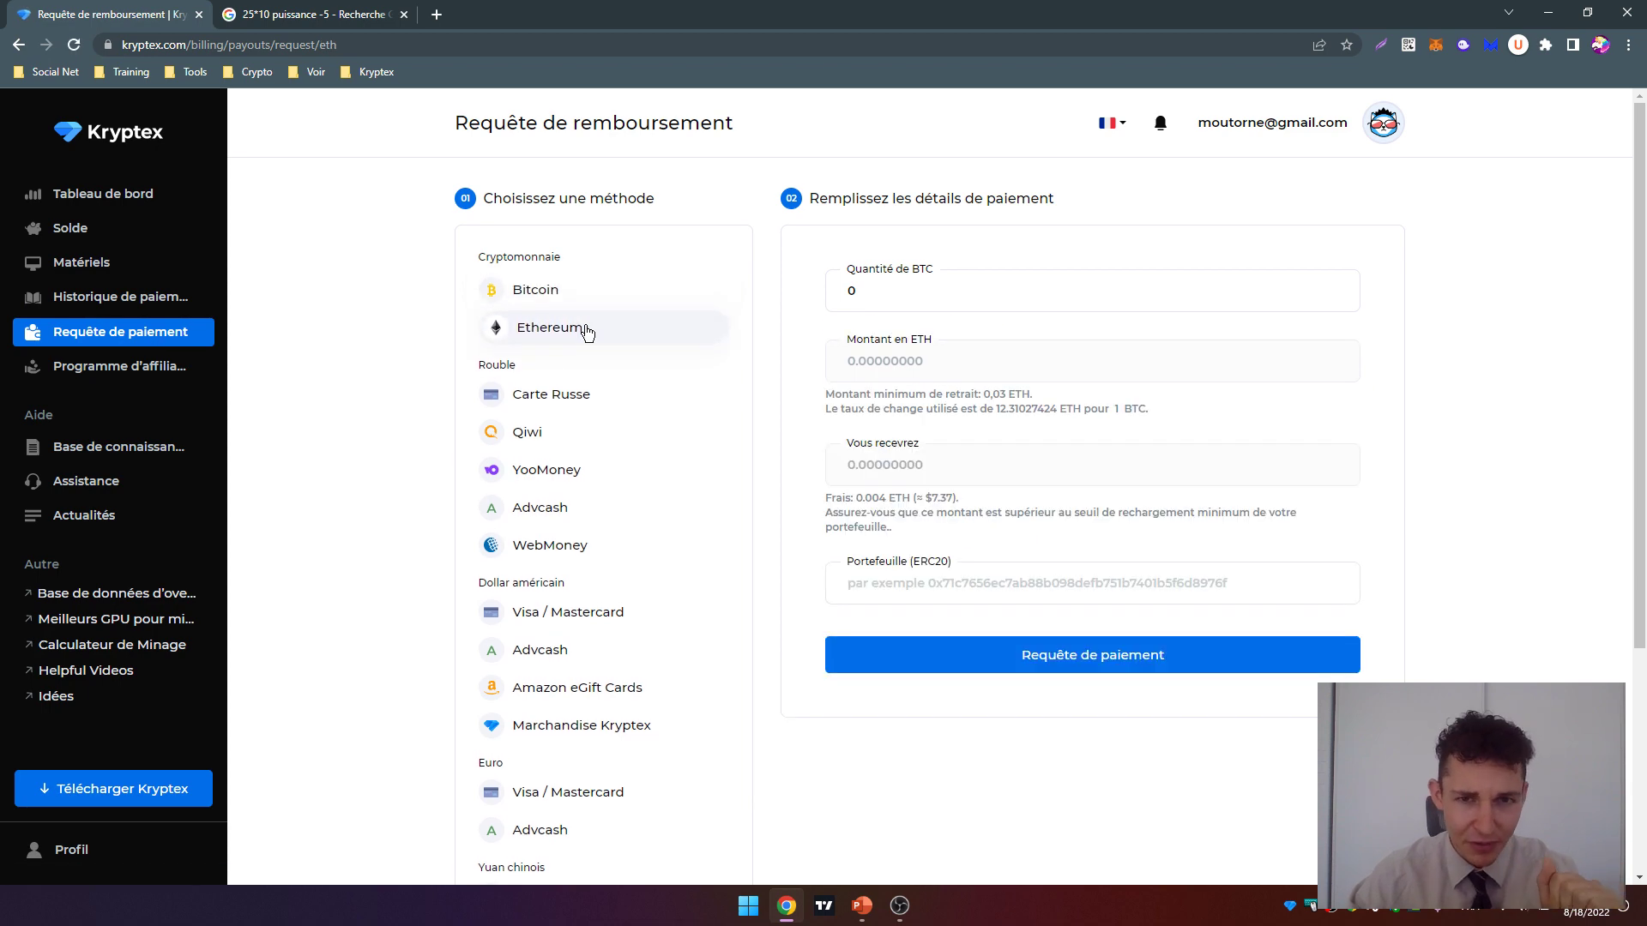
{"action": "scroll", "coordinate": [588, 333], "scroll_direction": "down", "scroll_amount": 2}
{"action": "left_click", "coordinate": [616, 227]}
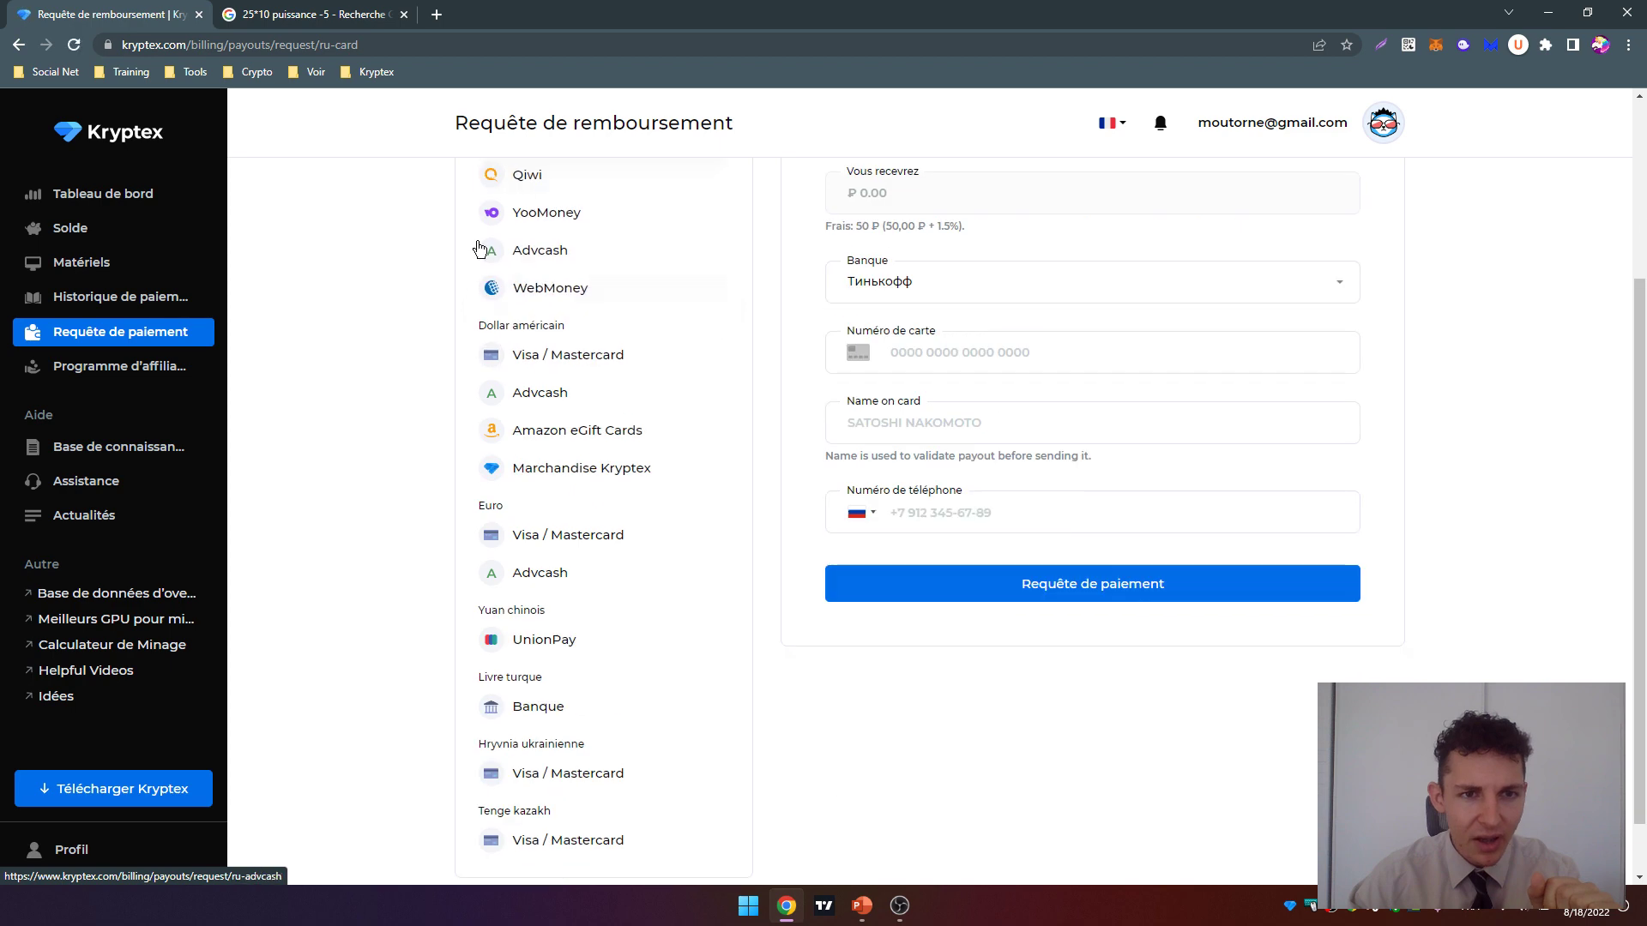
{"action": "scroll", "coordinate": [364, 529], "scroll_direction": "down", "scroll_amount": 1}
{"action": "scroll", "coordinate": [378, 526], "scroll_direction": "up", "scroll_amount": 4}
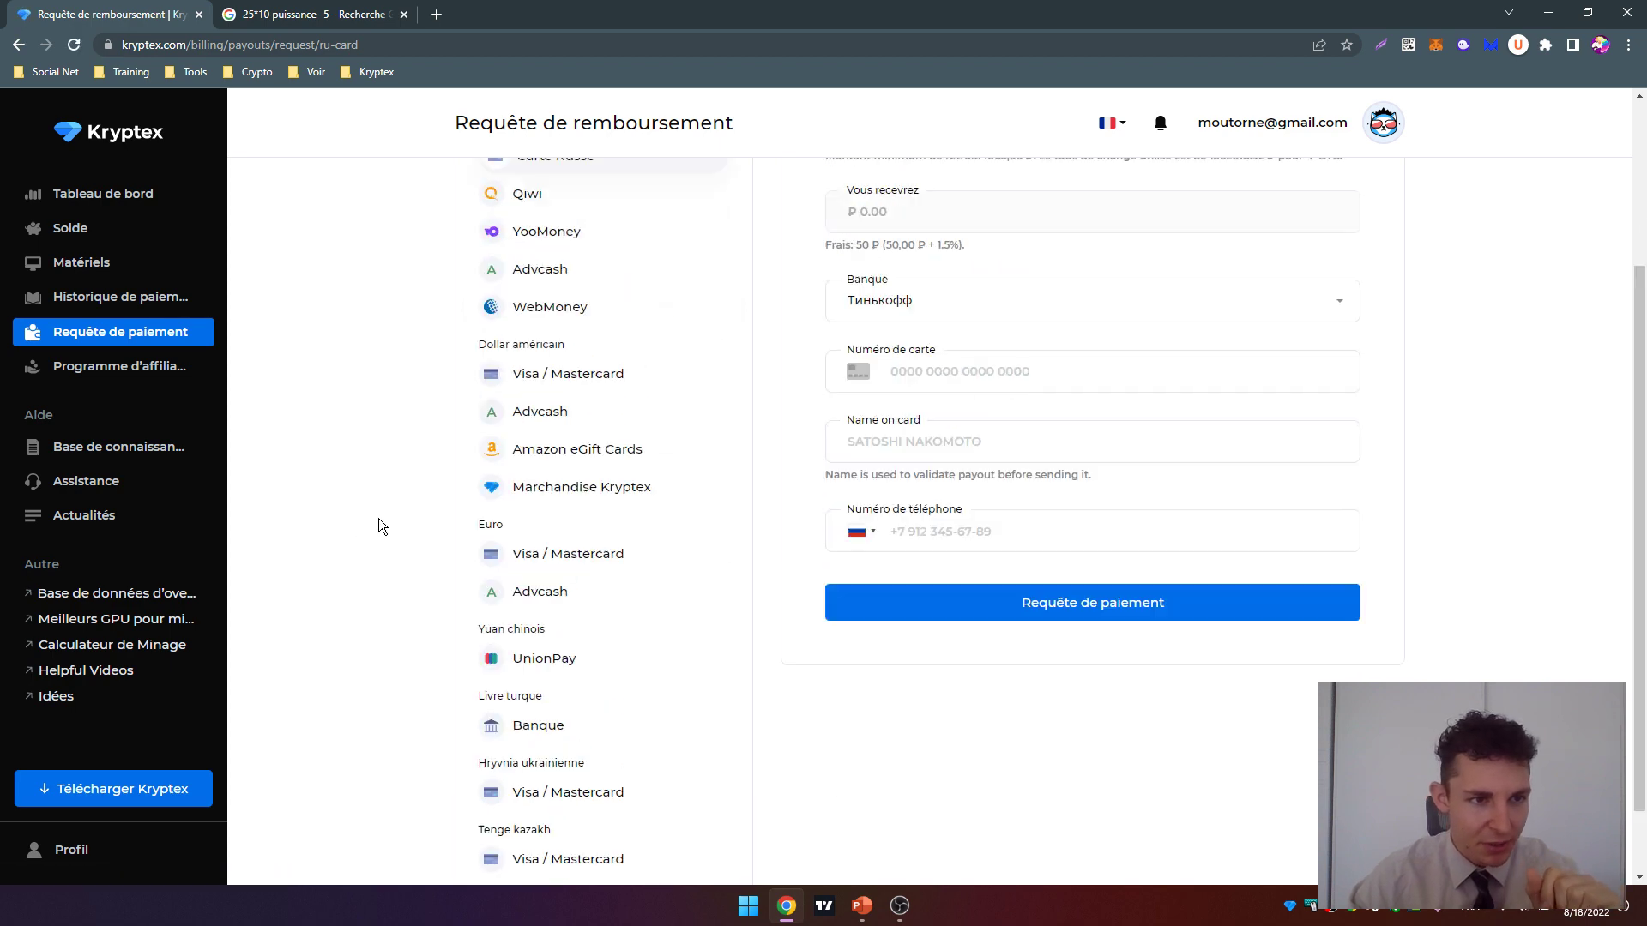
Step: Look over the affiliate programme, Assistance and Actualités pages
{"action": "left_click", "coordinate": [129, 367]}
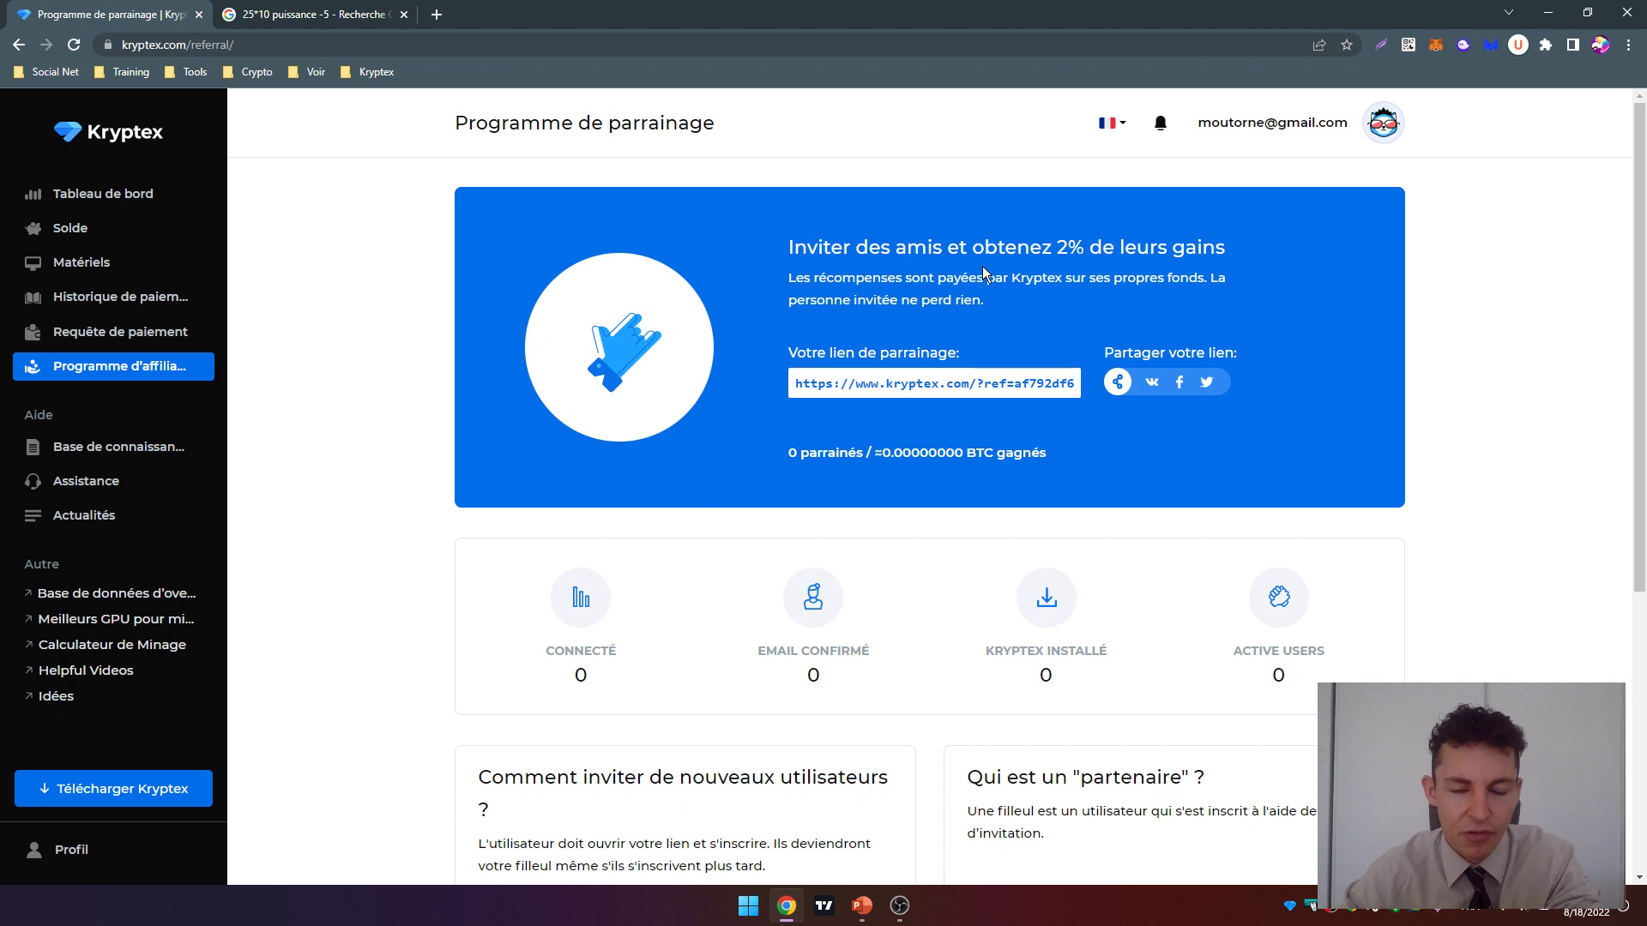
{"action": "left_click", "coordinate": [101, 485]}
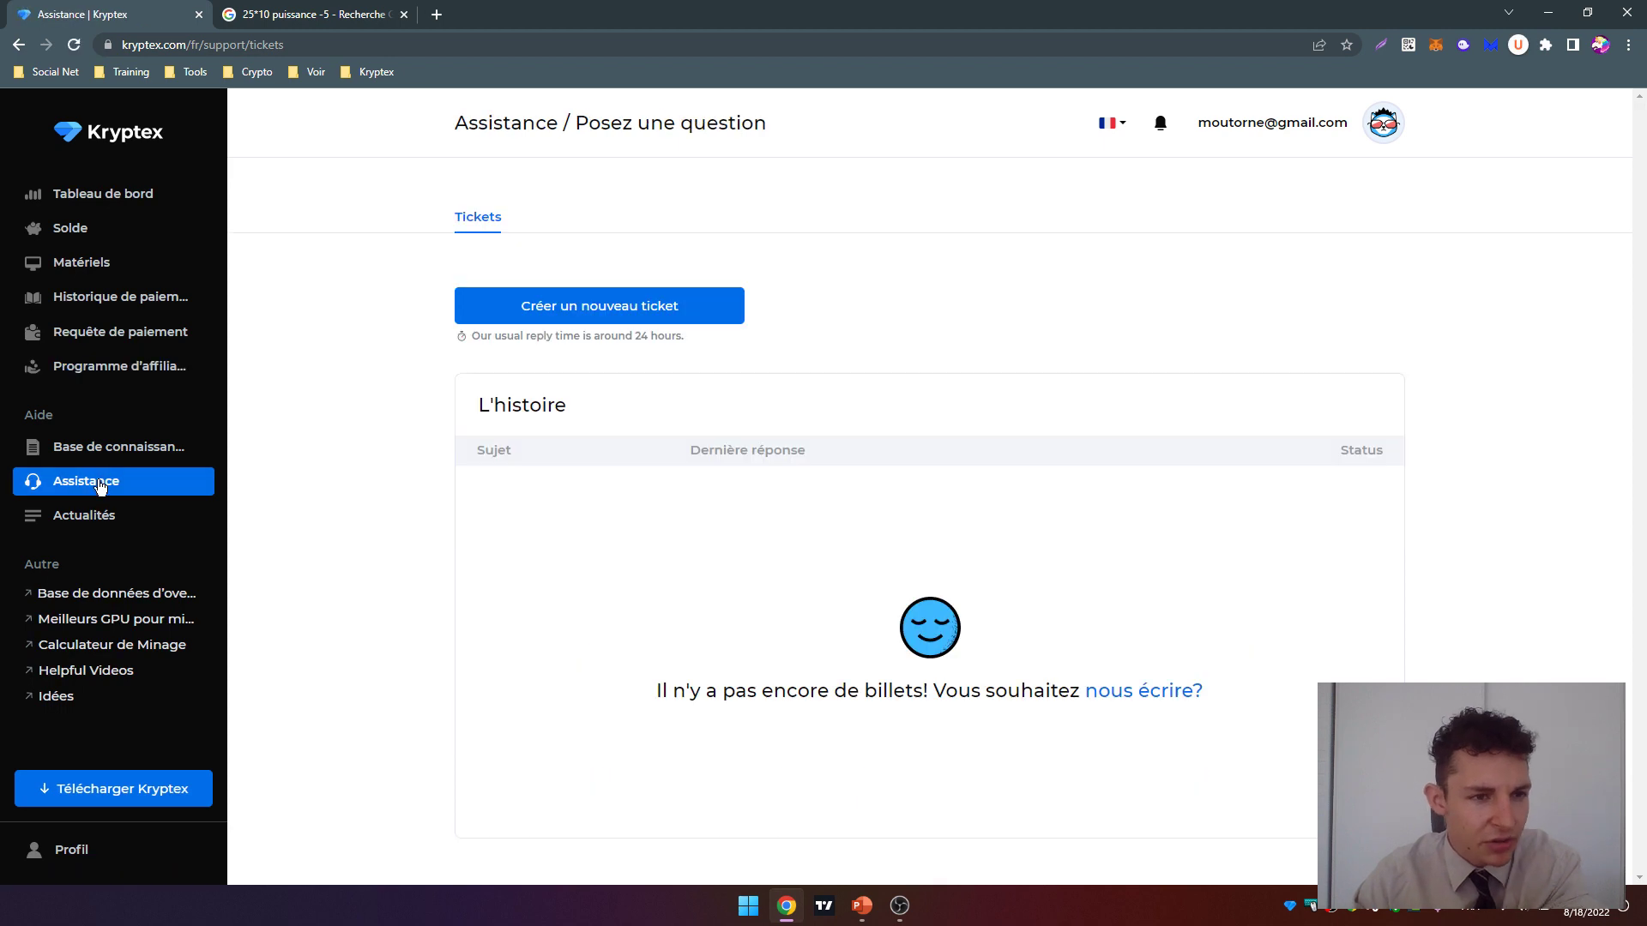
{"action": "left_click", "coordinate": [122, 520]}
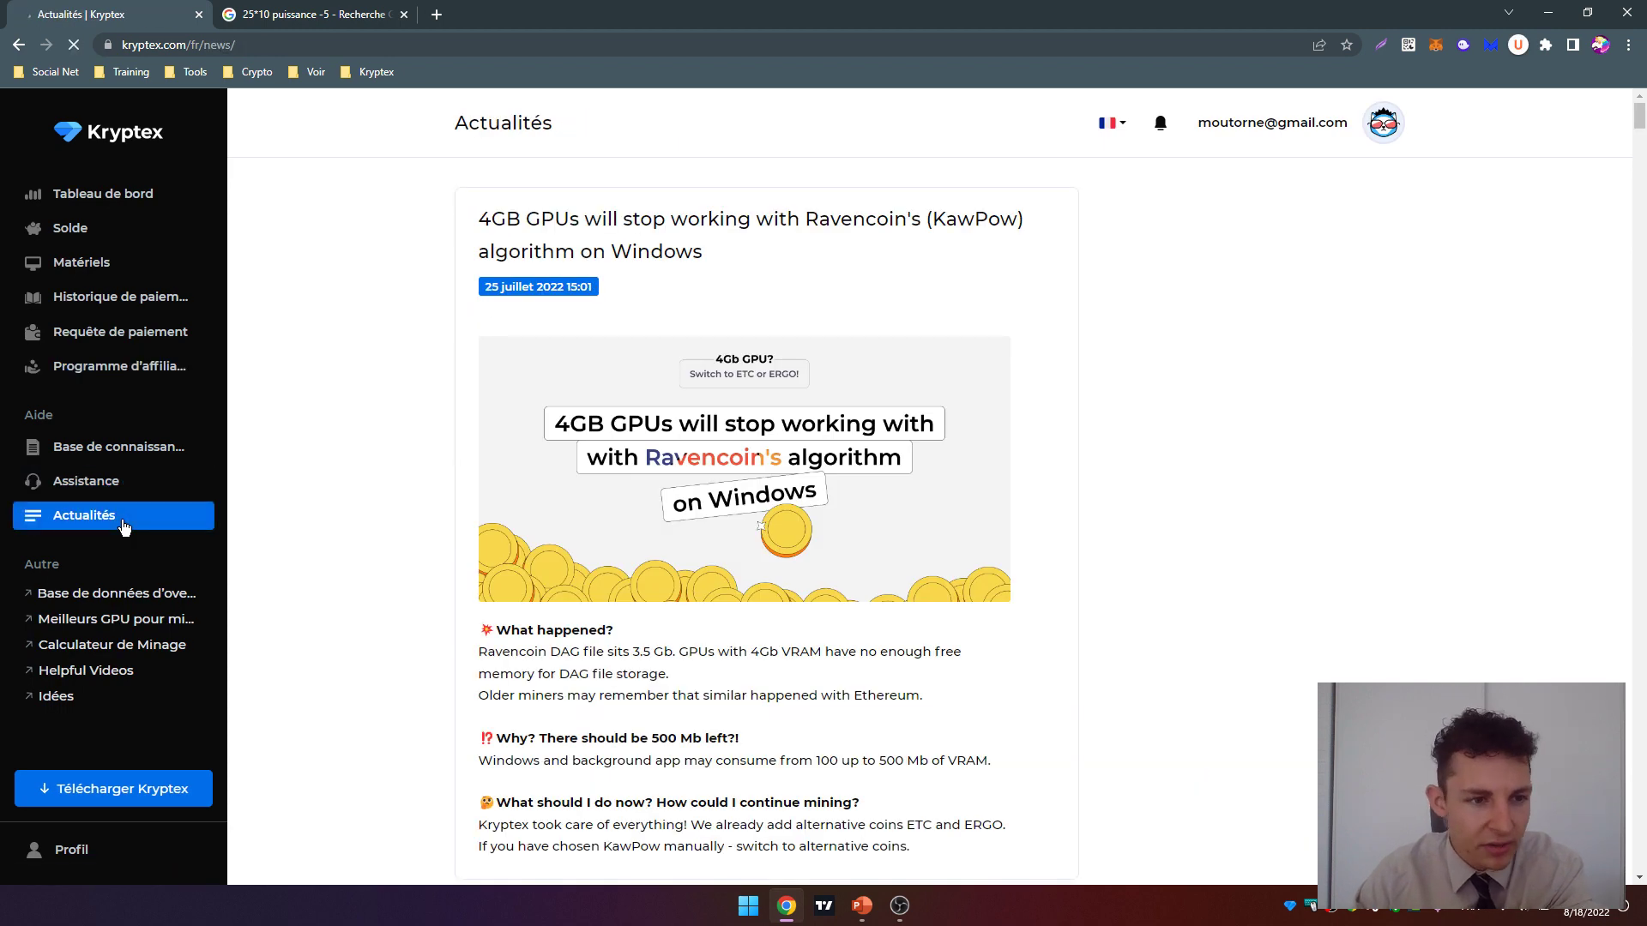
Step: Read the knowledge base article on starting mining, translated into French, and return to the Actualités page
{"action": "left_click", "coordinate": [127, 450]}
{"action": "scroll", "coordinate": [126, 446], "scroll_direction": "down", "scroll_amount": 7}
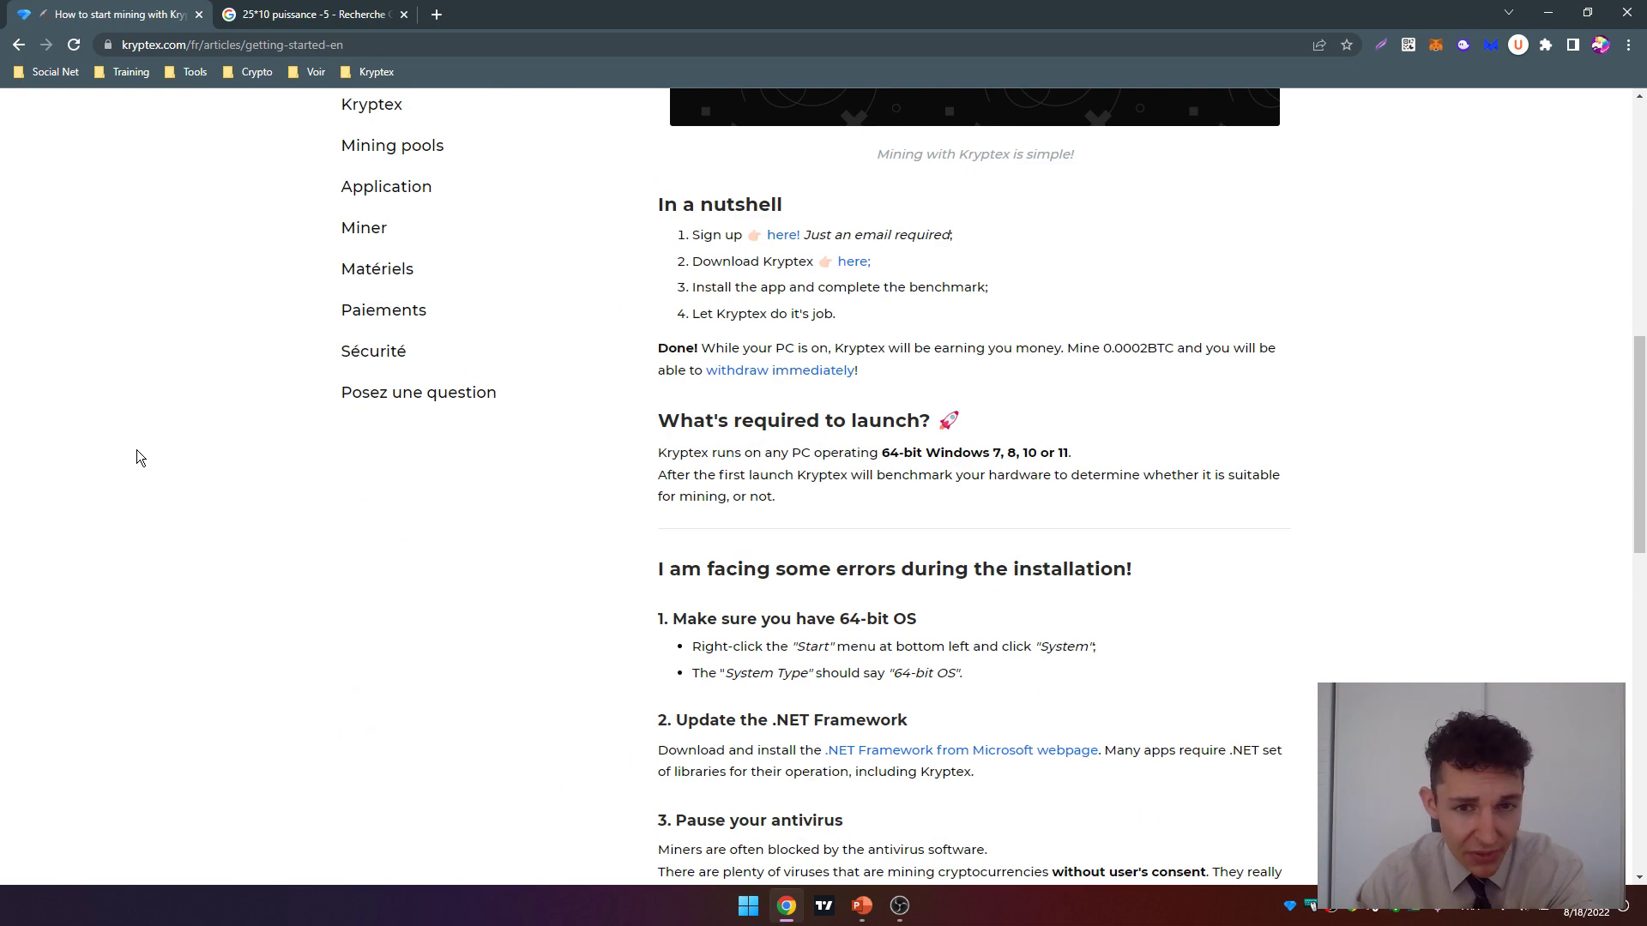
{"action": "right_click", "coordinate": [327, 460]}
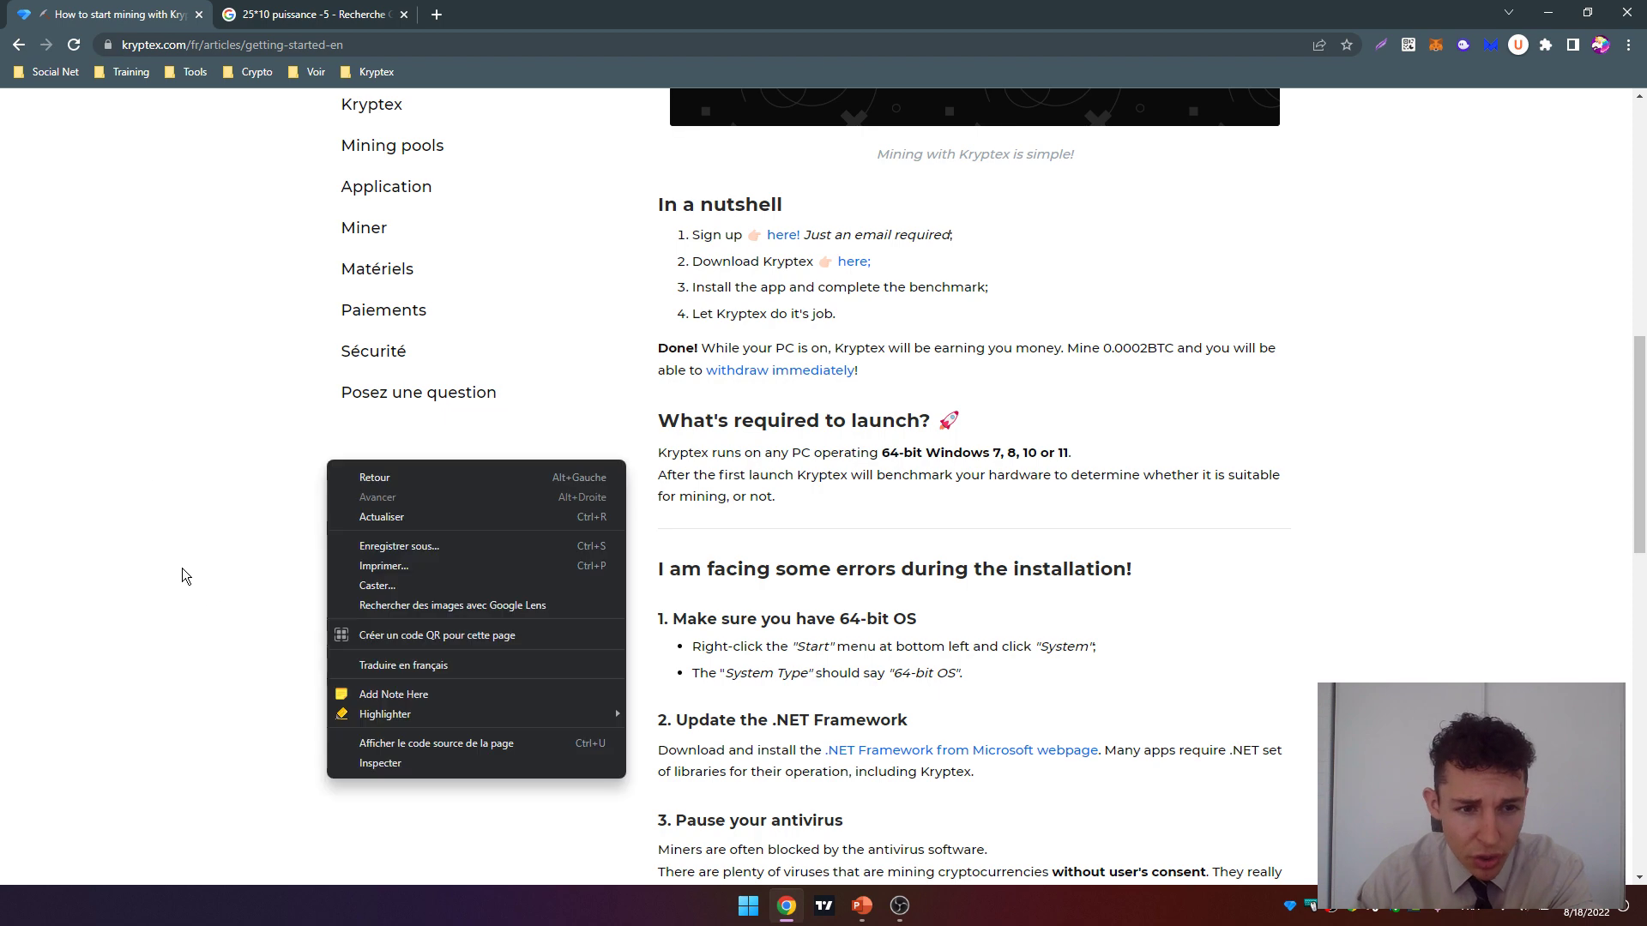
{"action": "left_click", "coordinate": [388, 661]}
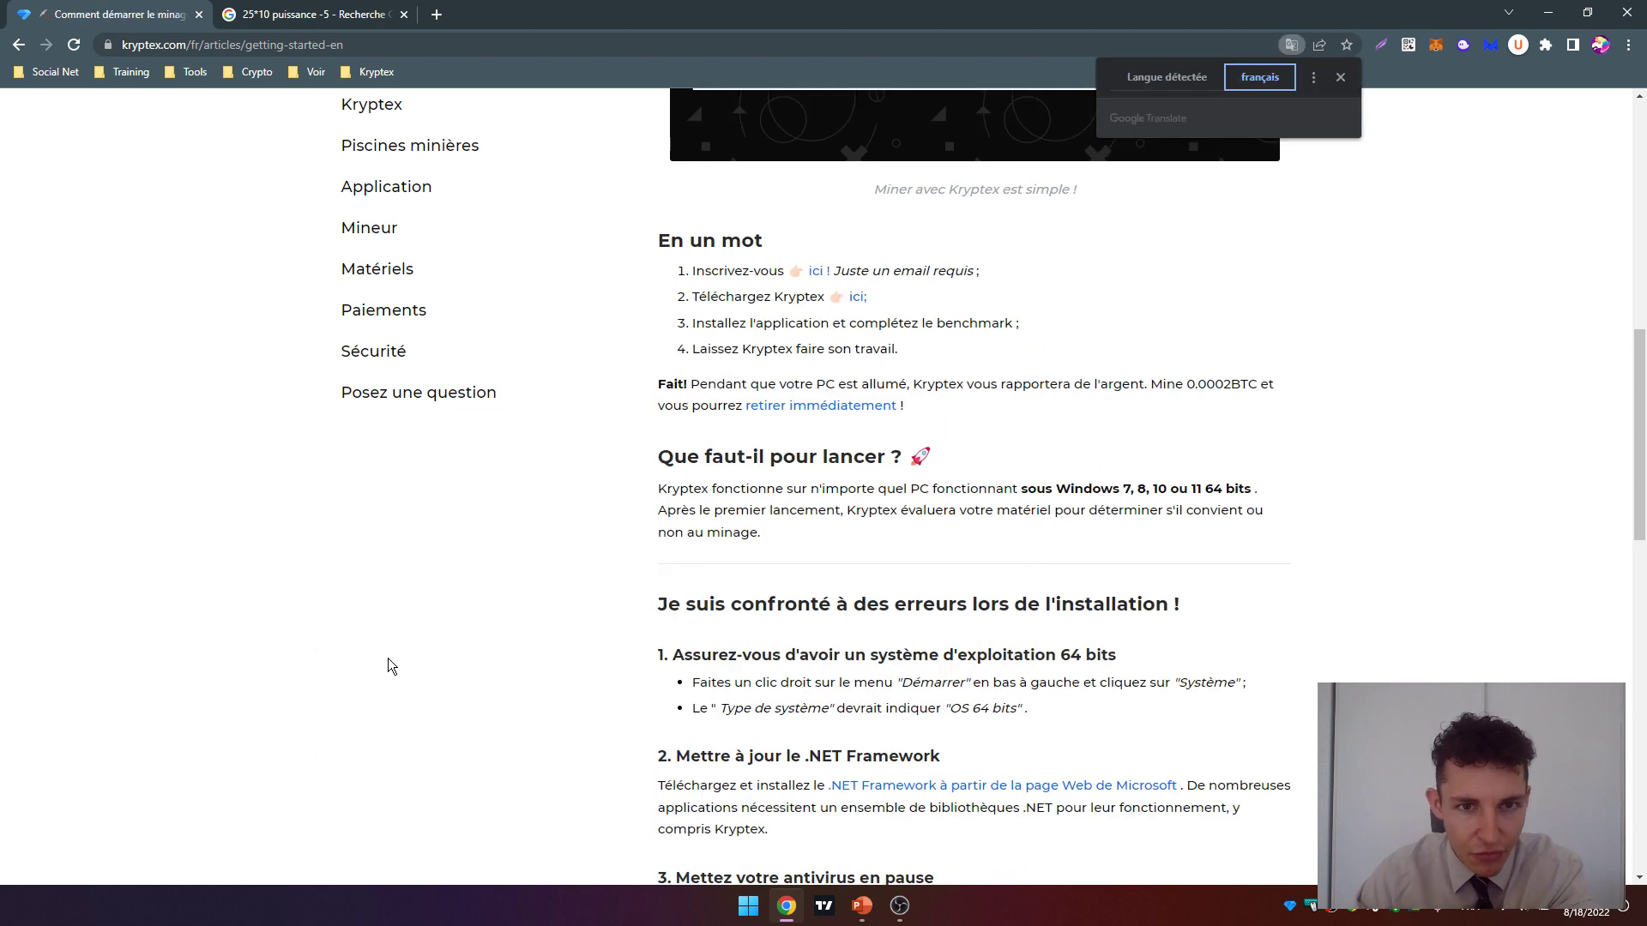
{"action": "scroll", "coordinate": [388, 660], "scroll_direction": "up", "scroll_amount": 8}
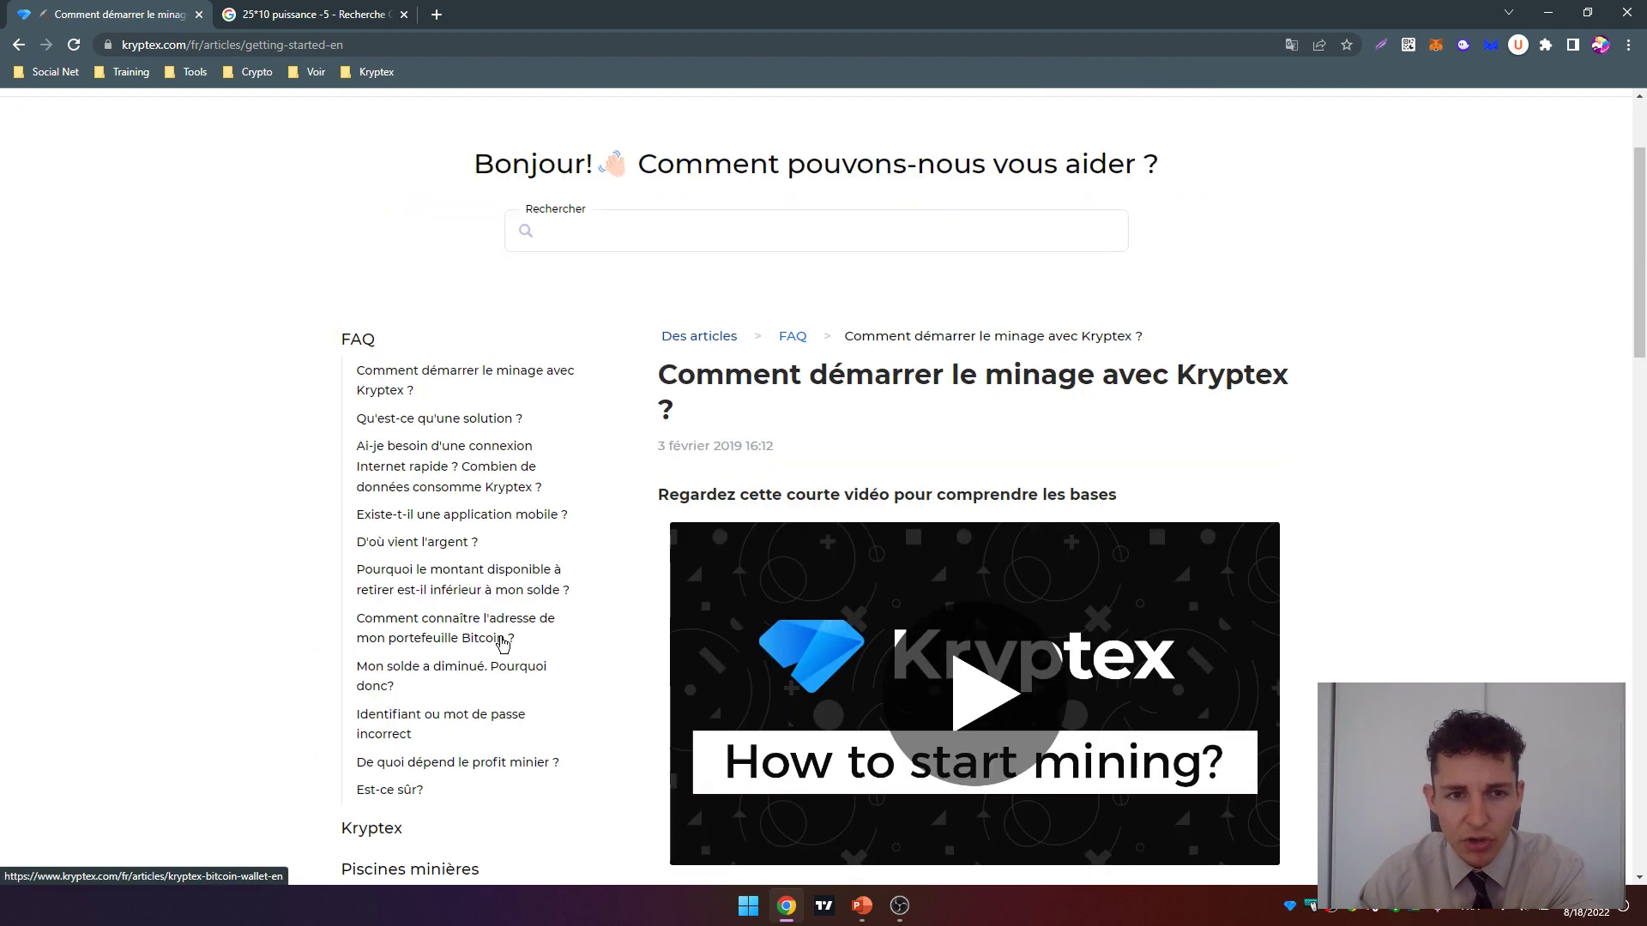
{"action": "left_click", "coordinate": [18, 45]}
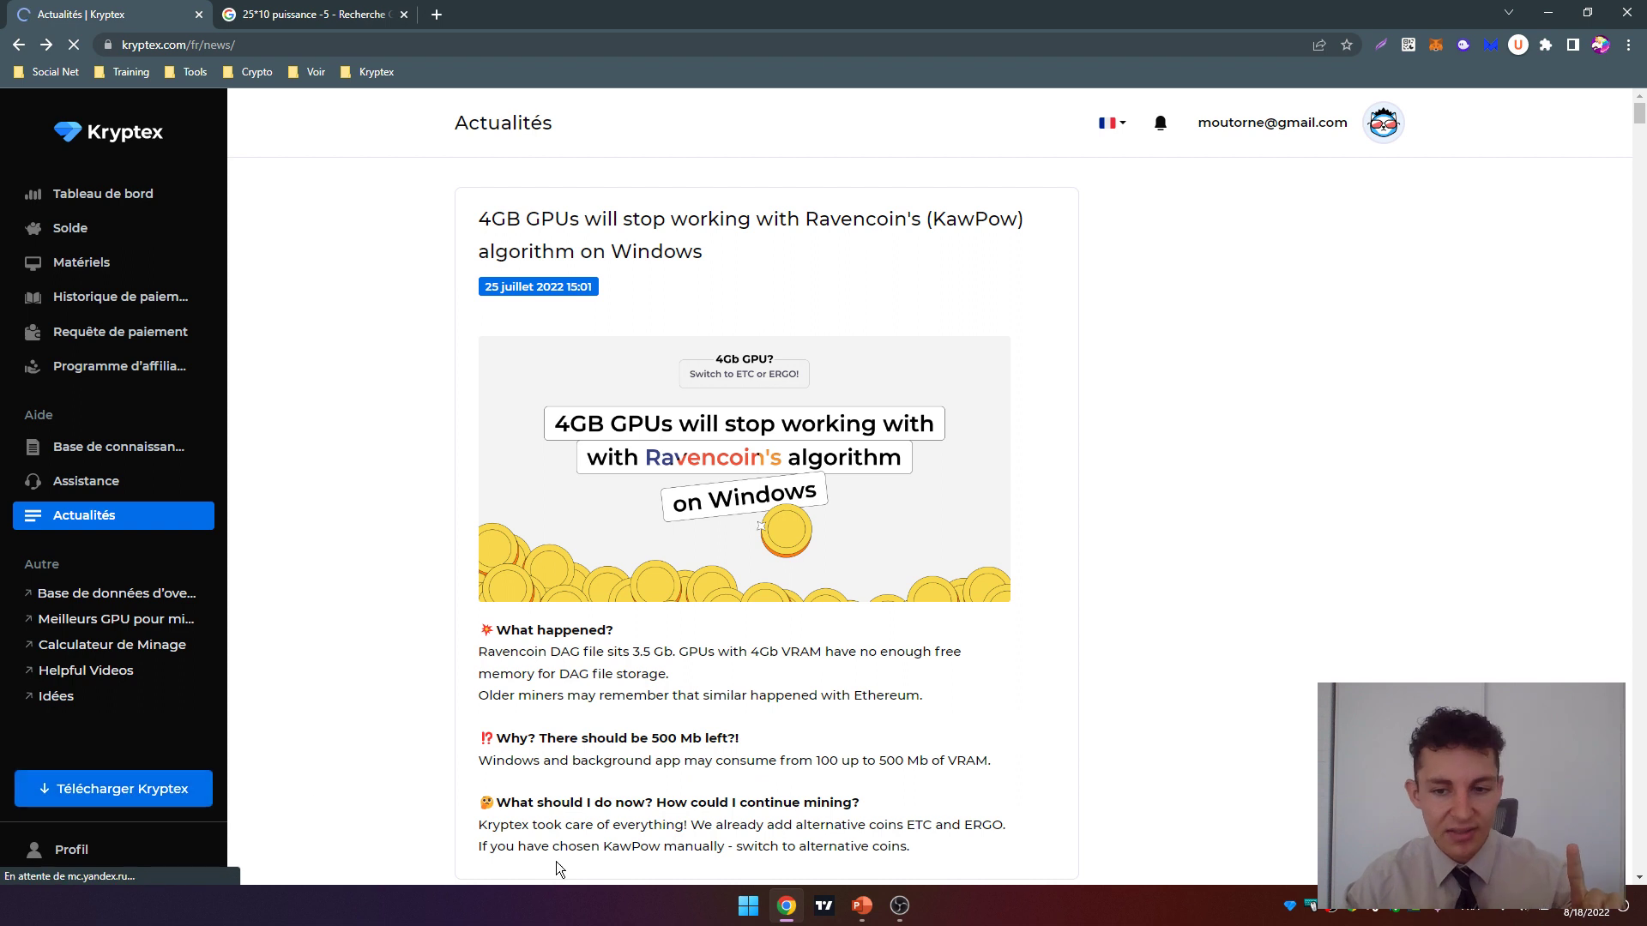
Step: Open the Kryptex desktop application and minimize the Chrome and PowerPoint windows behind it
{"action": "left_click", "coordinate": [1283, 912]}
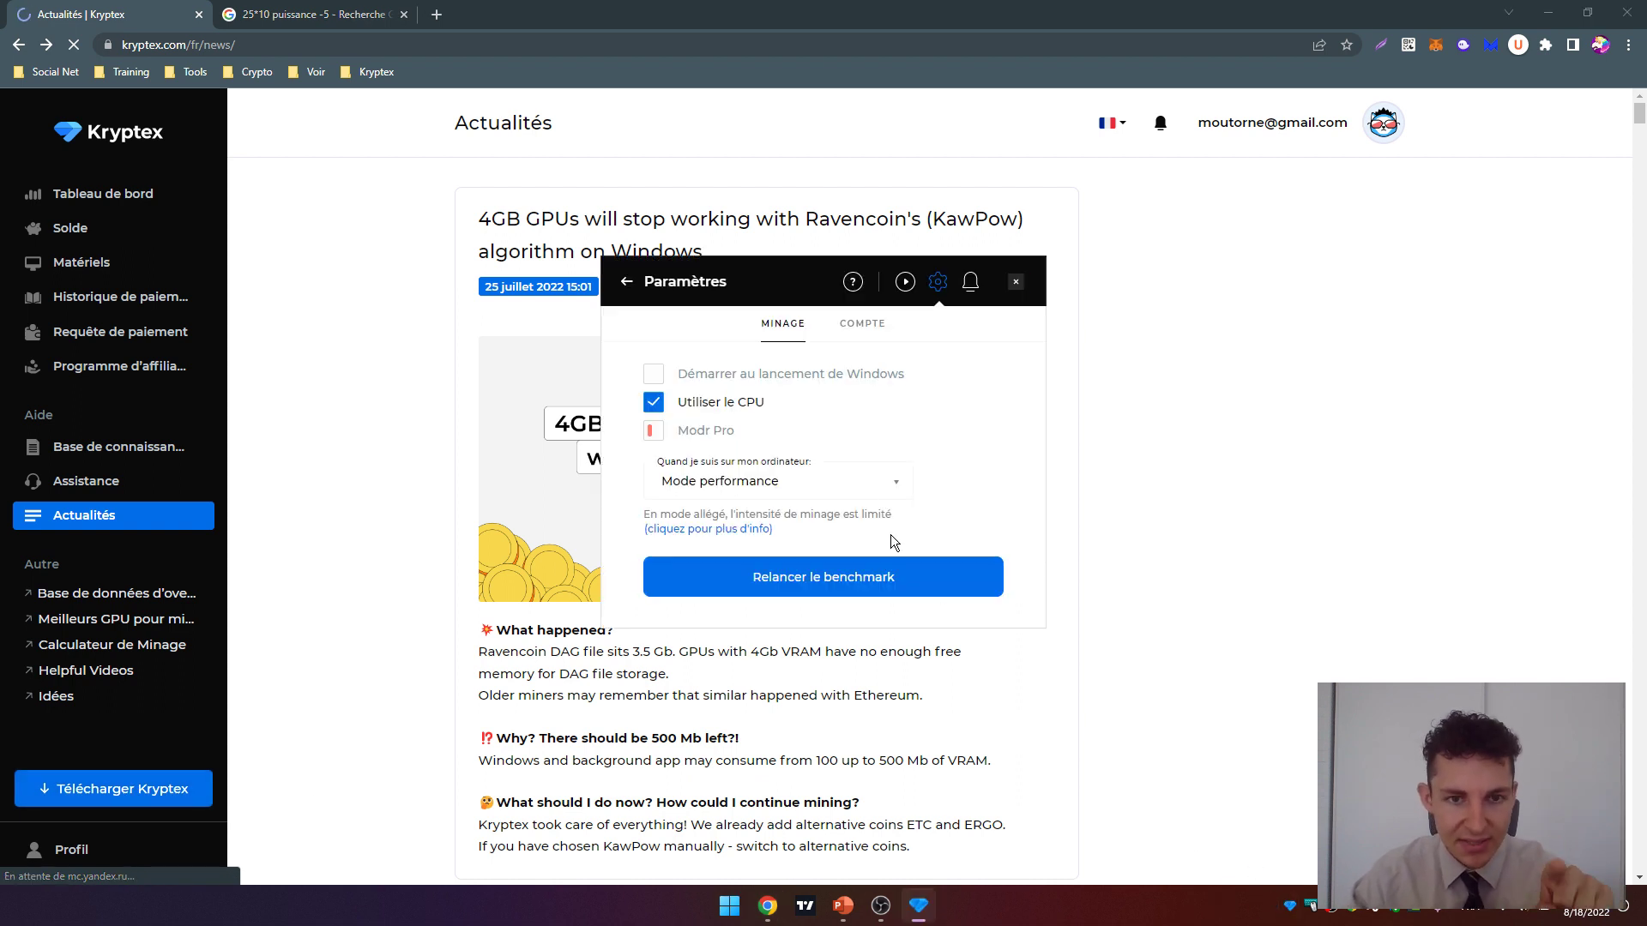
{"action": "left_click", "coordinate": [1555, 13]}
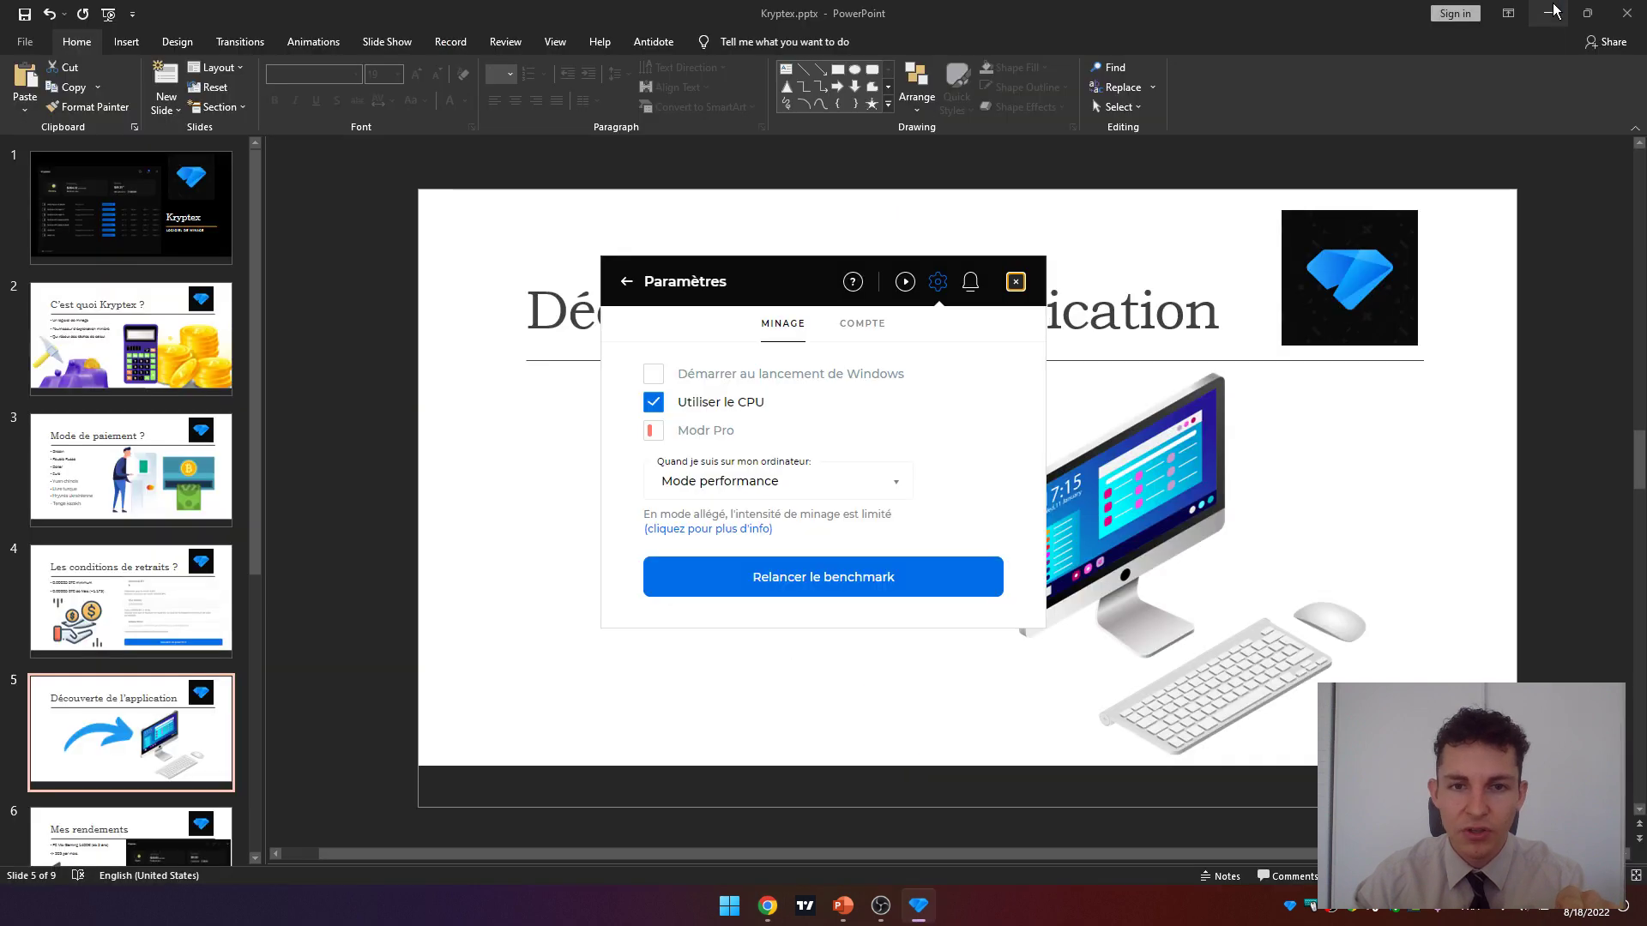
{"action": "left_click", "coordinate": [1554, 12]}
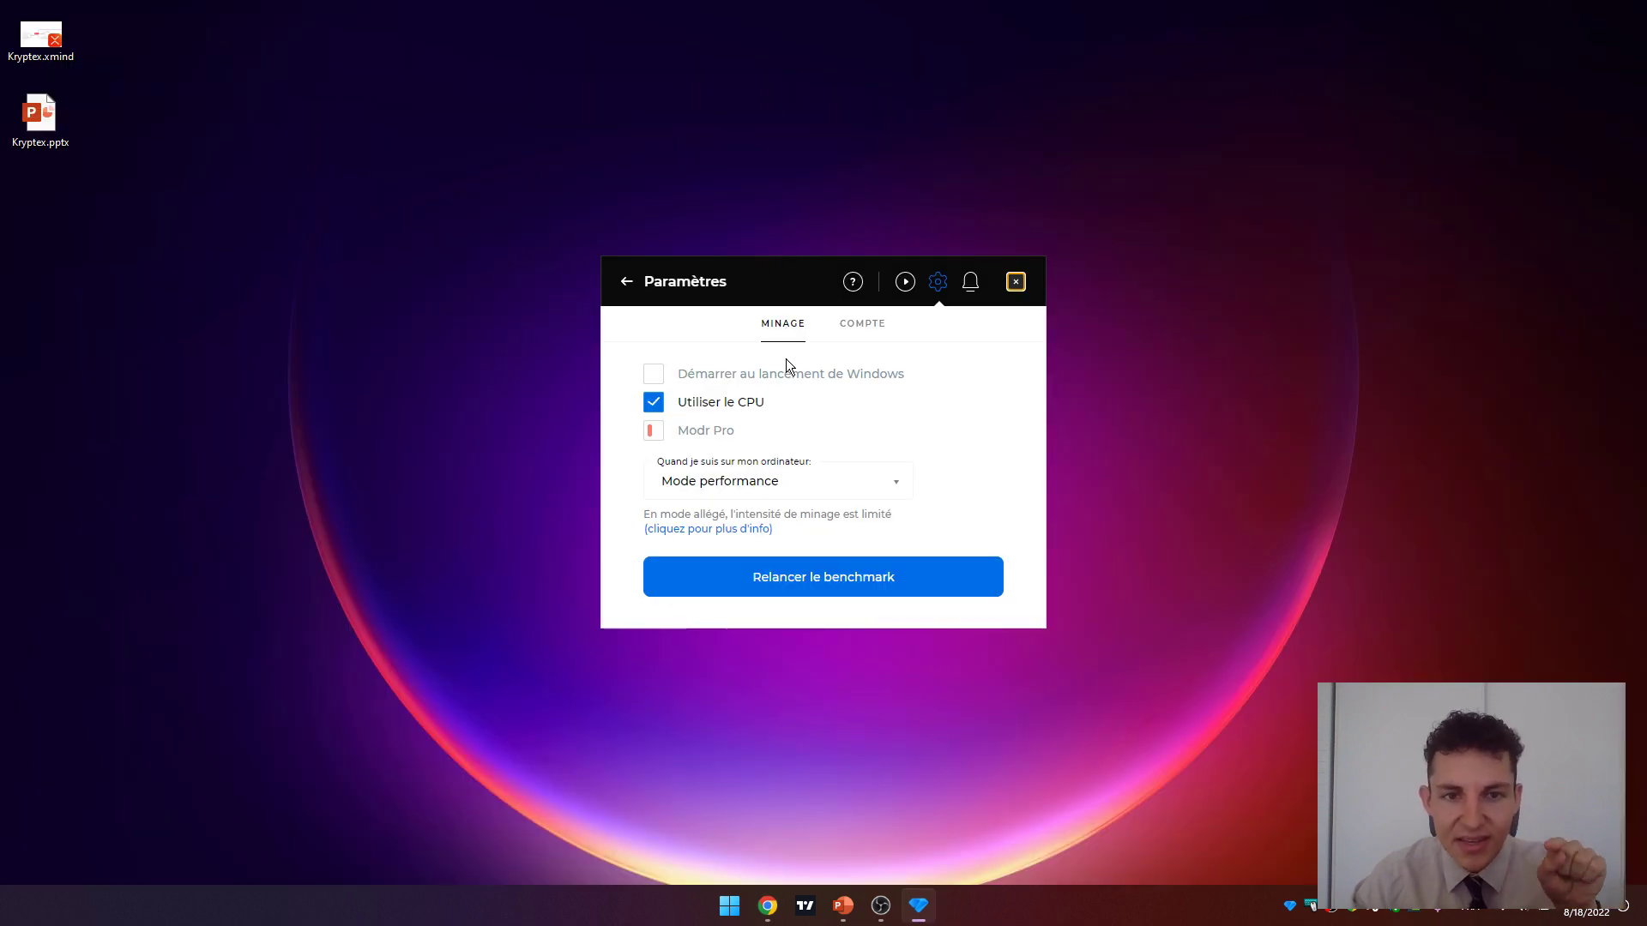
Step: Leave the Kryptex settings, close the application and relaunch it from its desktop shortcut
{"action": "left_click", "coordinate": [627, 283]}
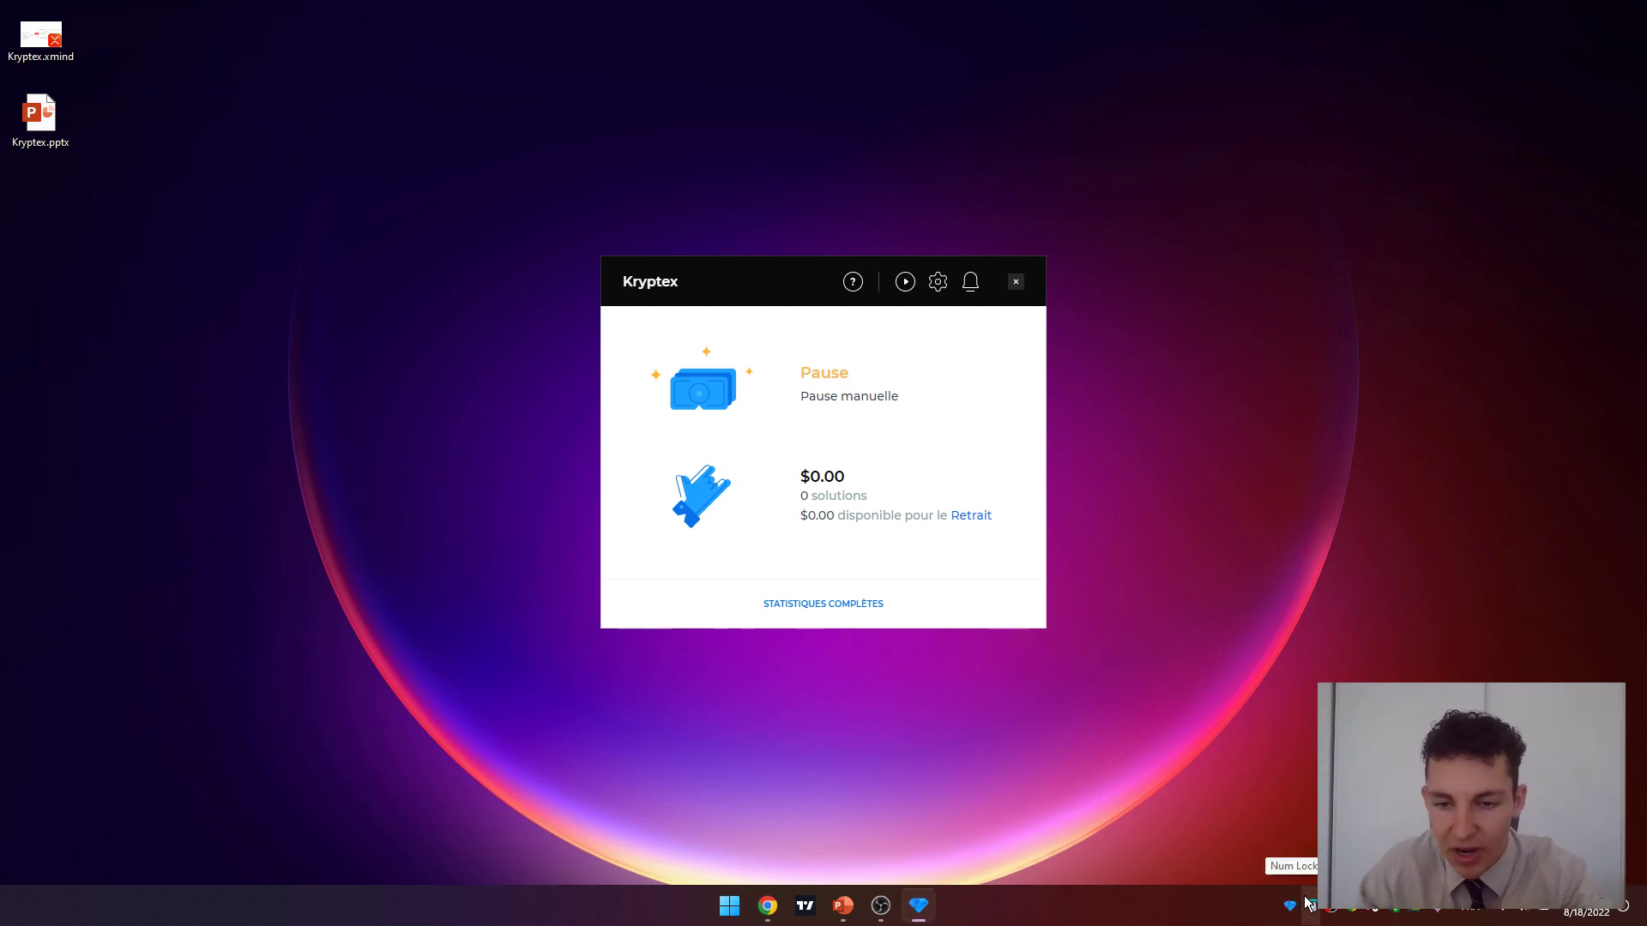
{"action": "left_click", "coordinate": [1015, 281]}
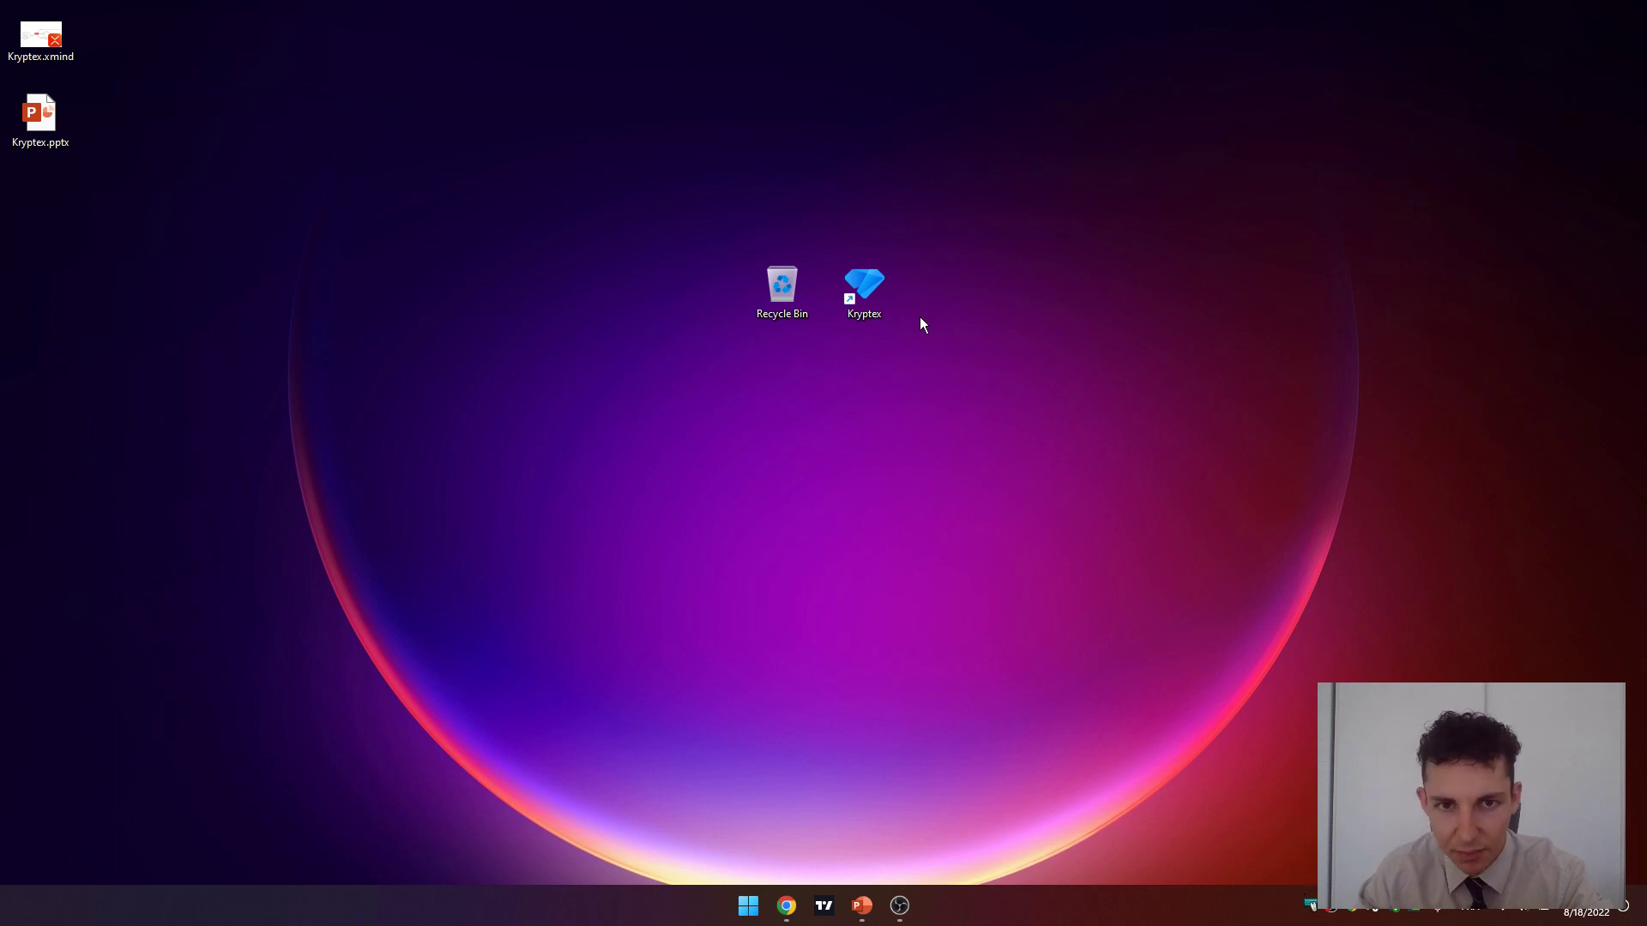
{"action": "left_click", "coordinate": [864, 290]}
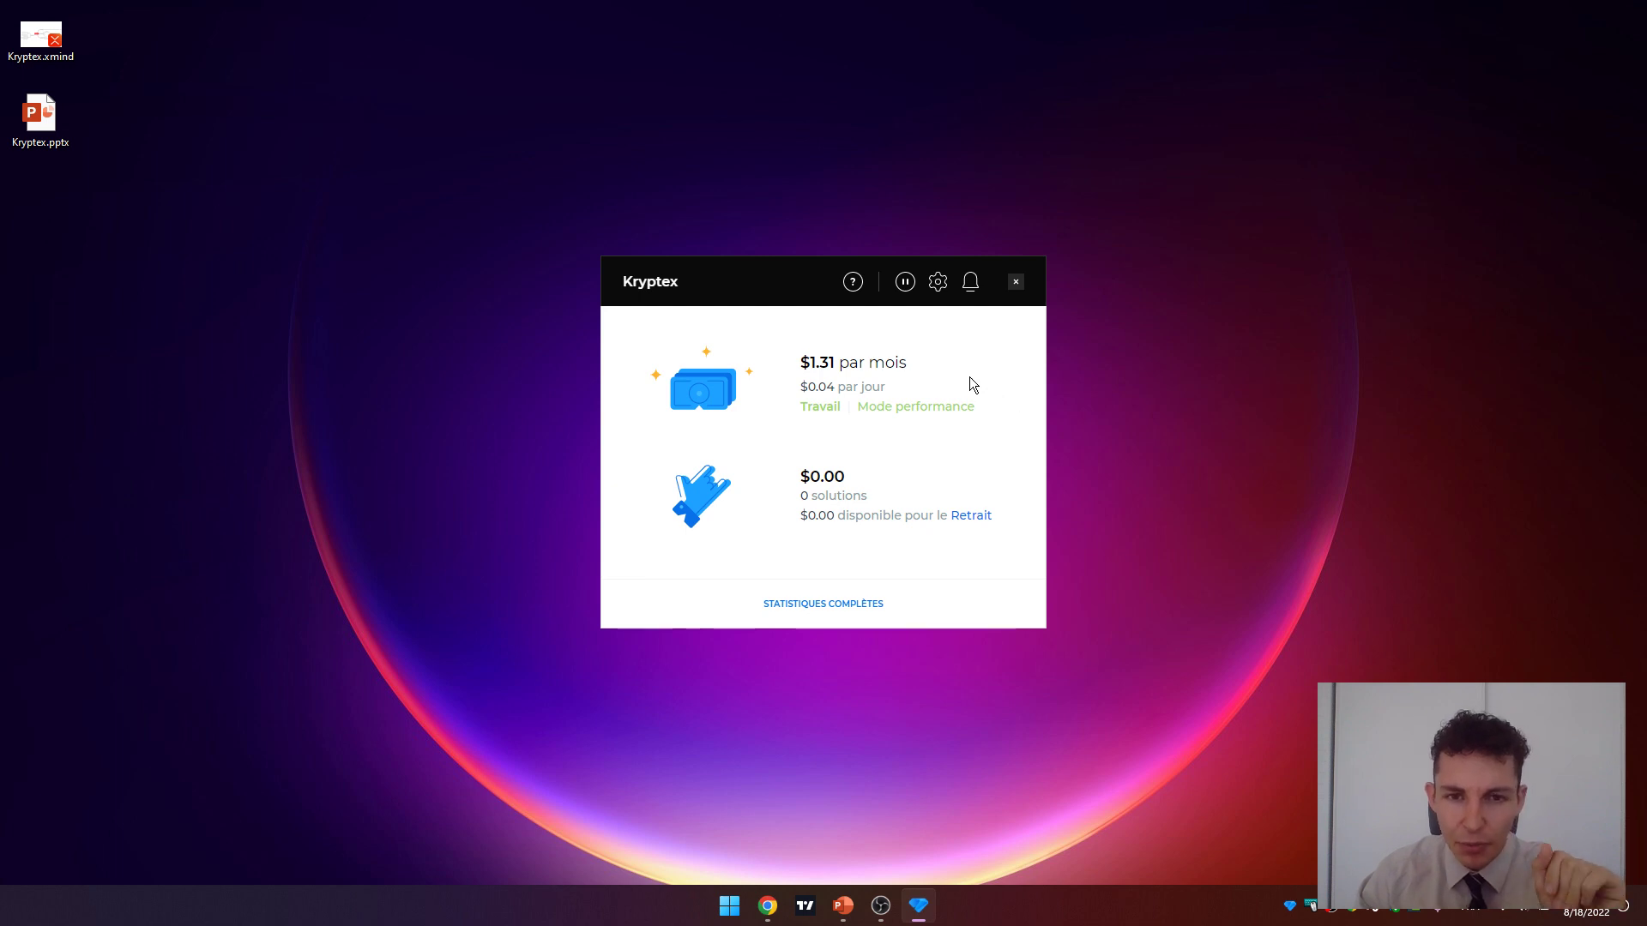
Step: Open the Kryptex mining settings and examine the Windows startup option and the performance modes, keeping Mode performance
{"action": "left_click", "coordinate": [938, 283]}
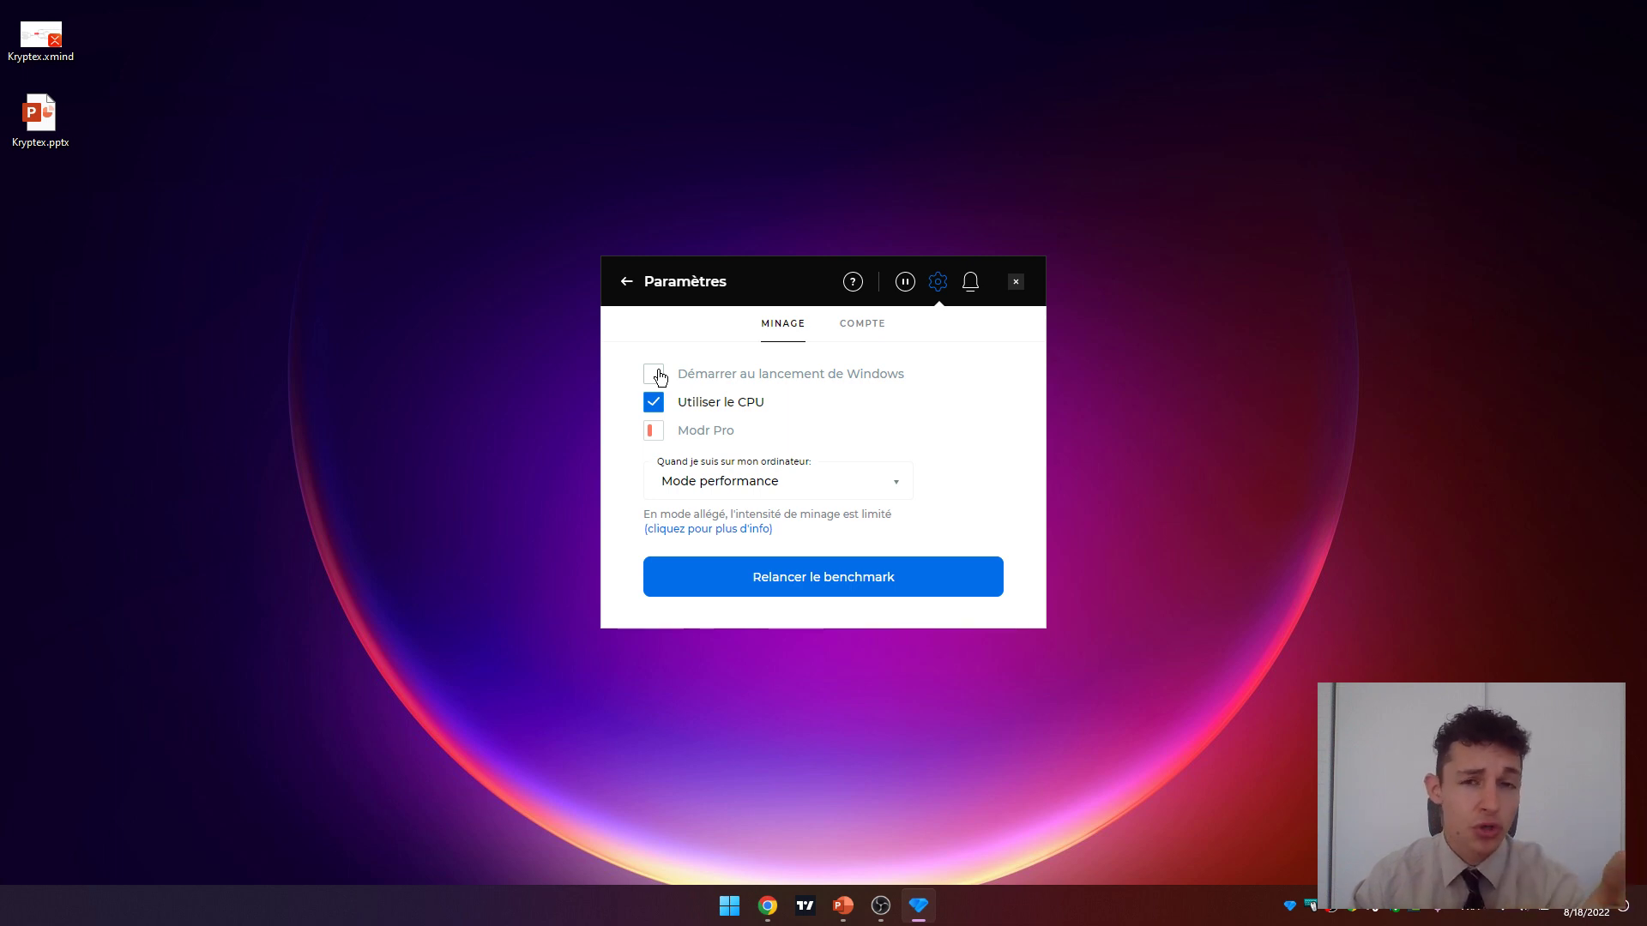
{"action": "left_click", "coordinate": [660, 377]}
{"action": "left_click", "coordinate": [660, 378]}
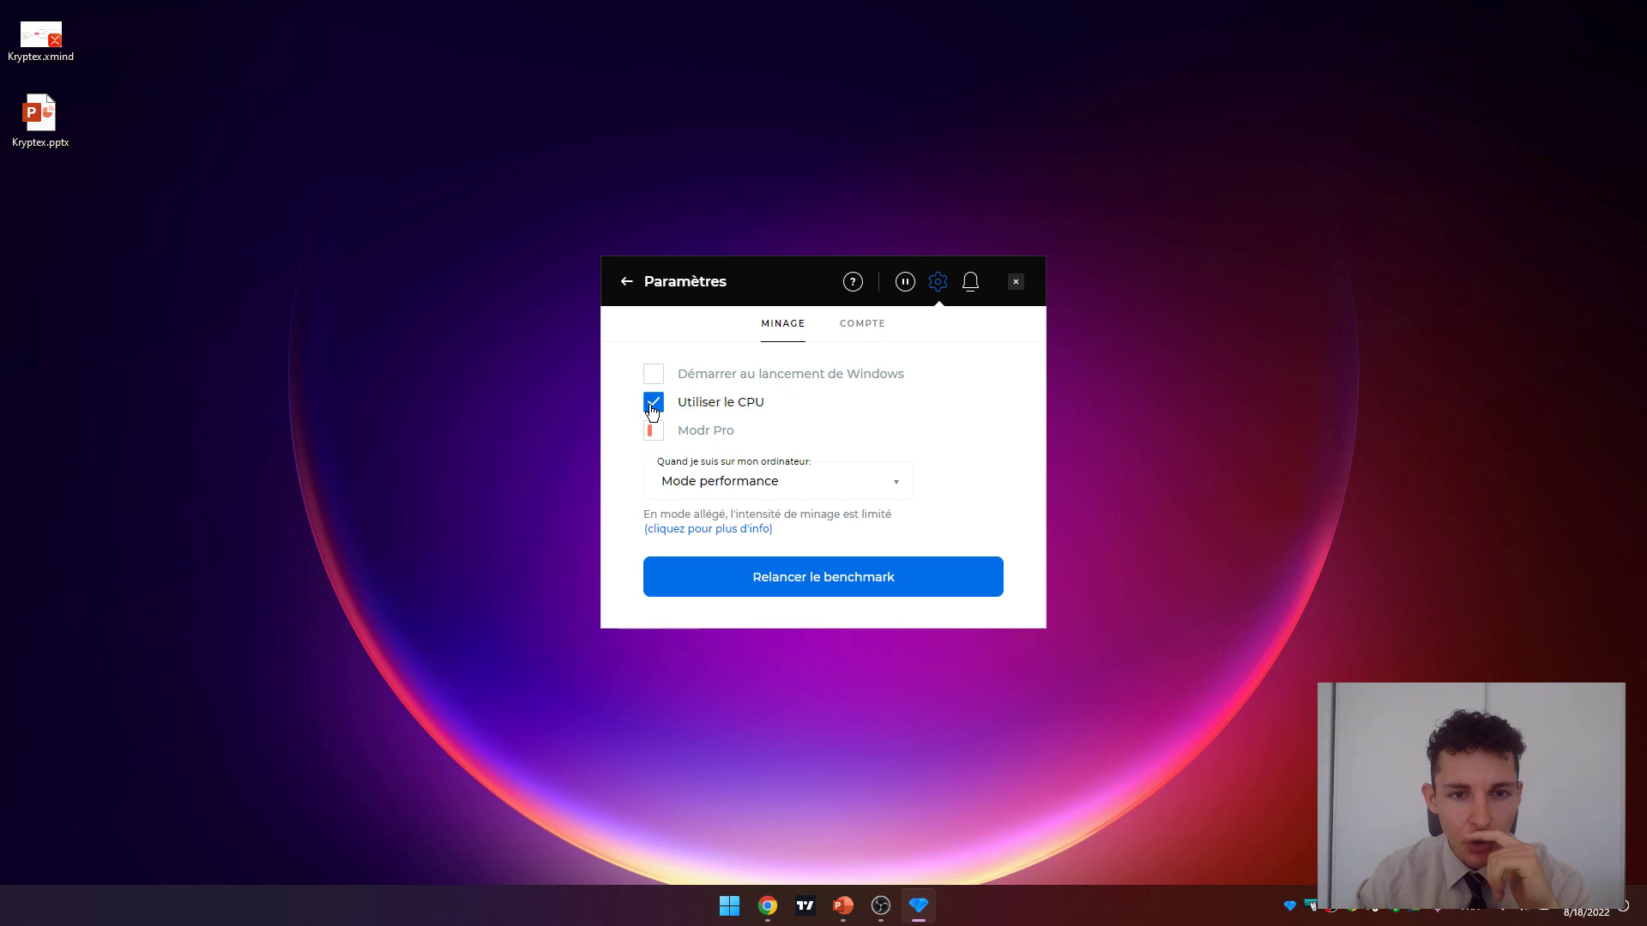
{"action": "left_click", "coordinate": [688, 481]}
{"action": "left_click", "coordinate": [728, 482]}
{"action": "left_click", "coordinate": [727, 482]}
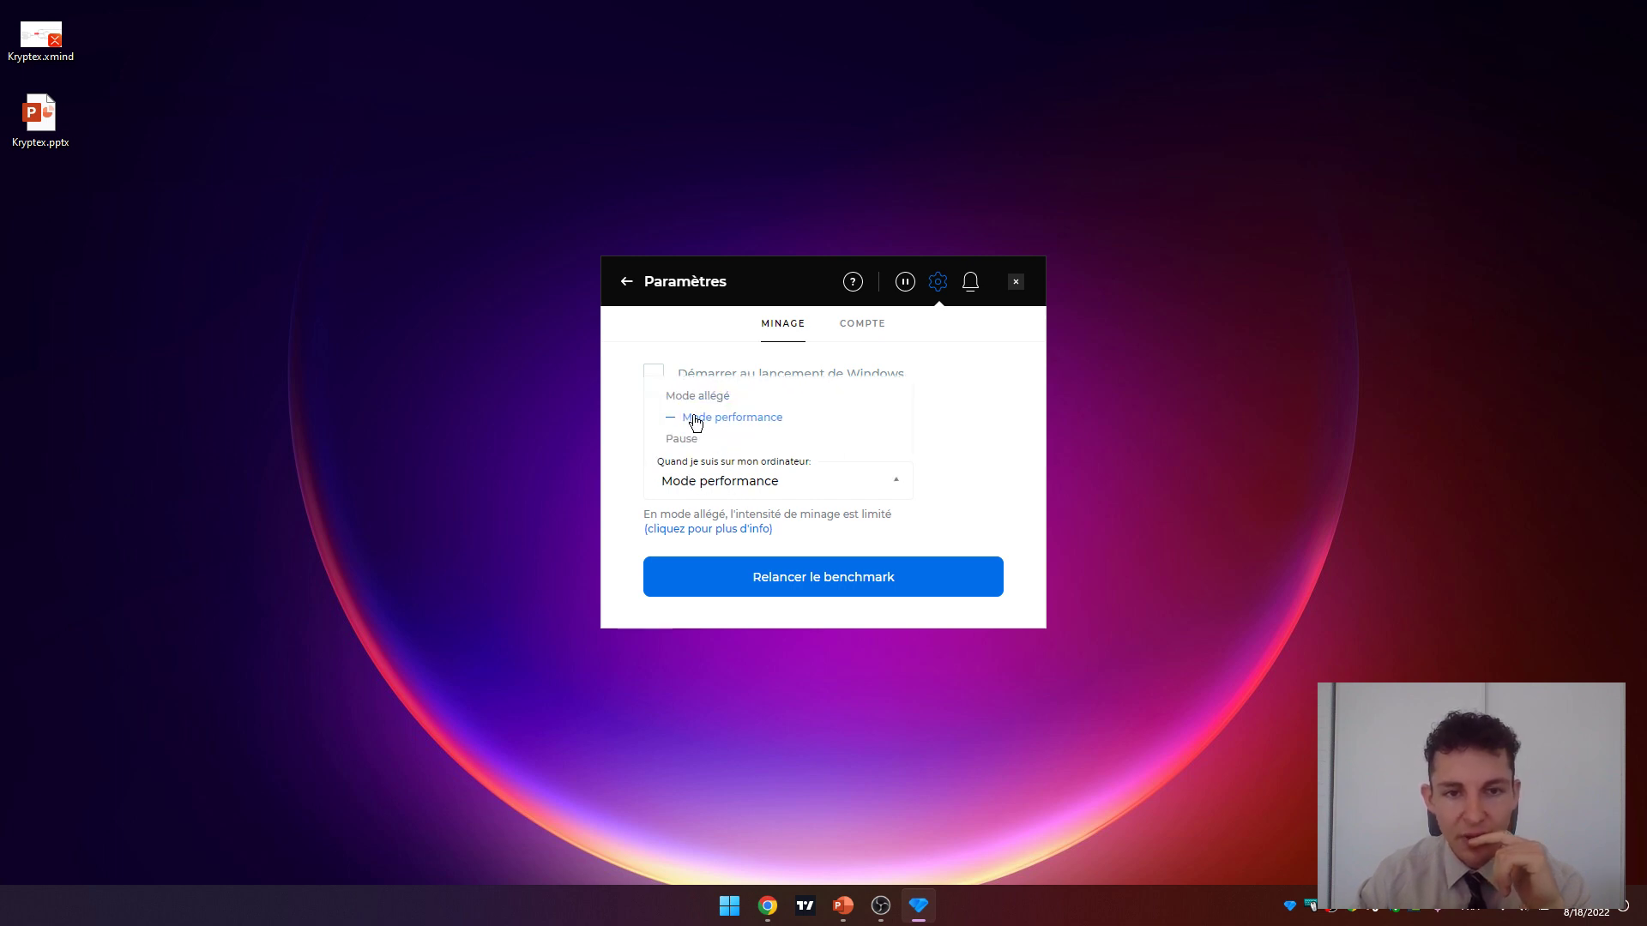
{"action": "left_click", "coordinate": [999, 434]}
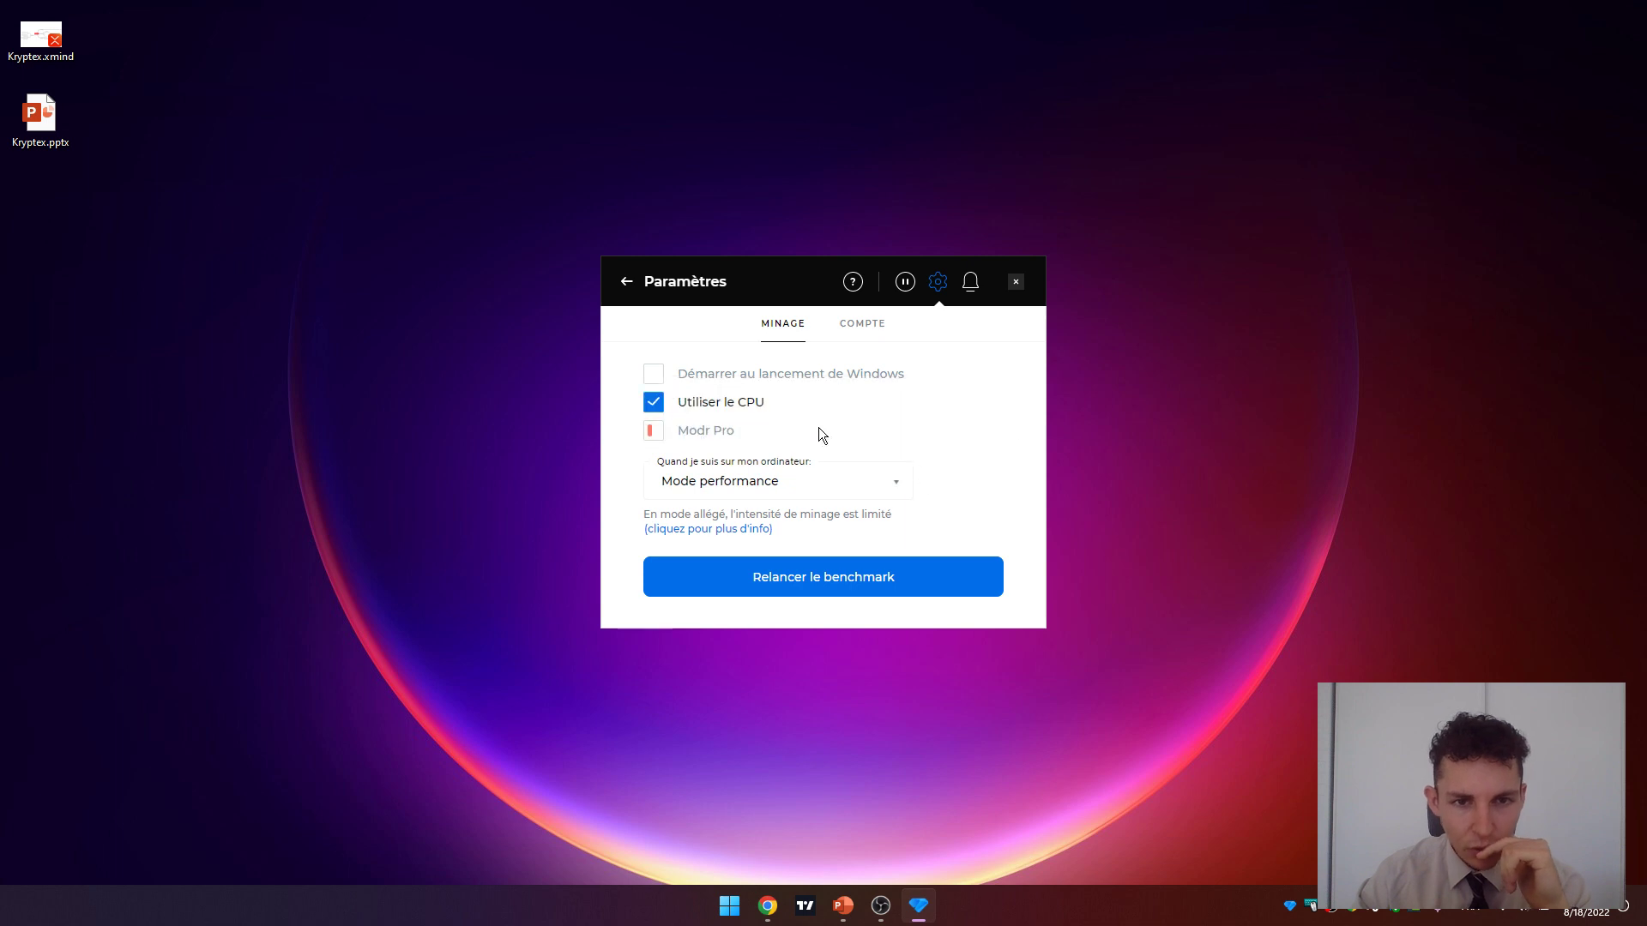
Step: Enable Modr Pro, close the settings and switch mining off in the Pro view
{"action": "left_click", "coordinate": [650, 431]}
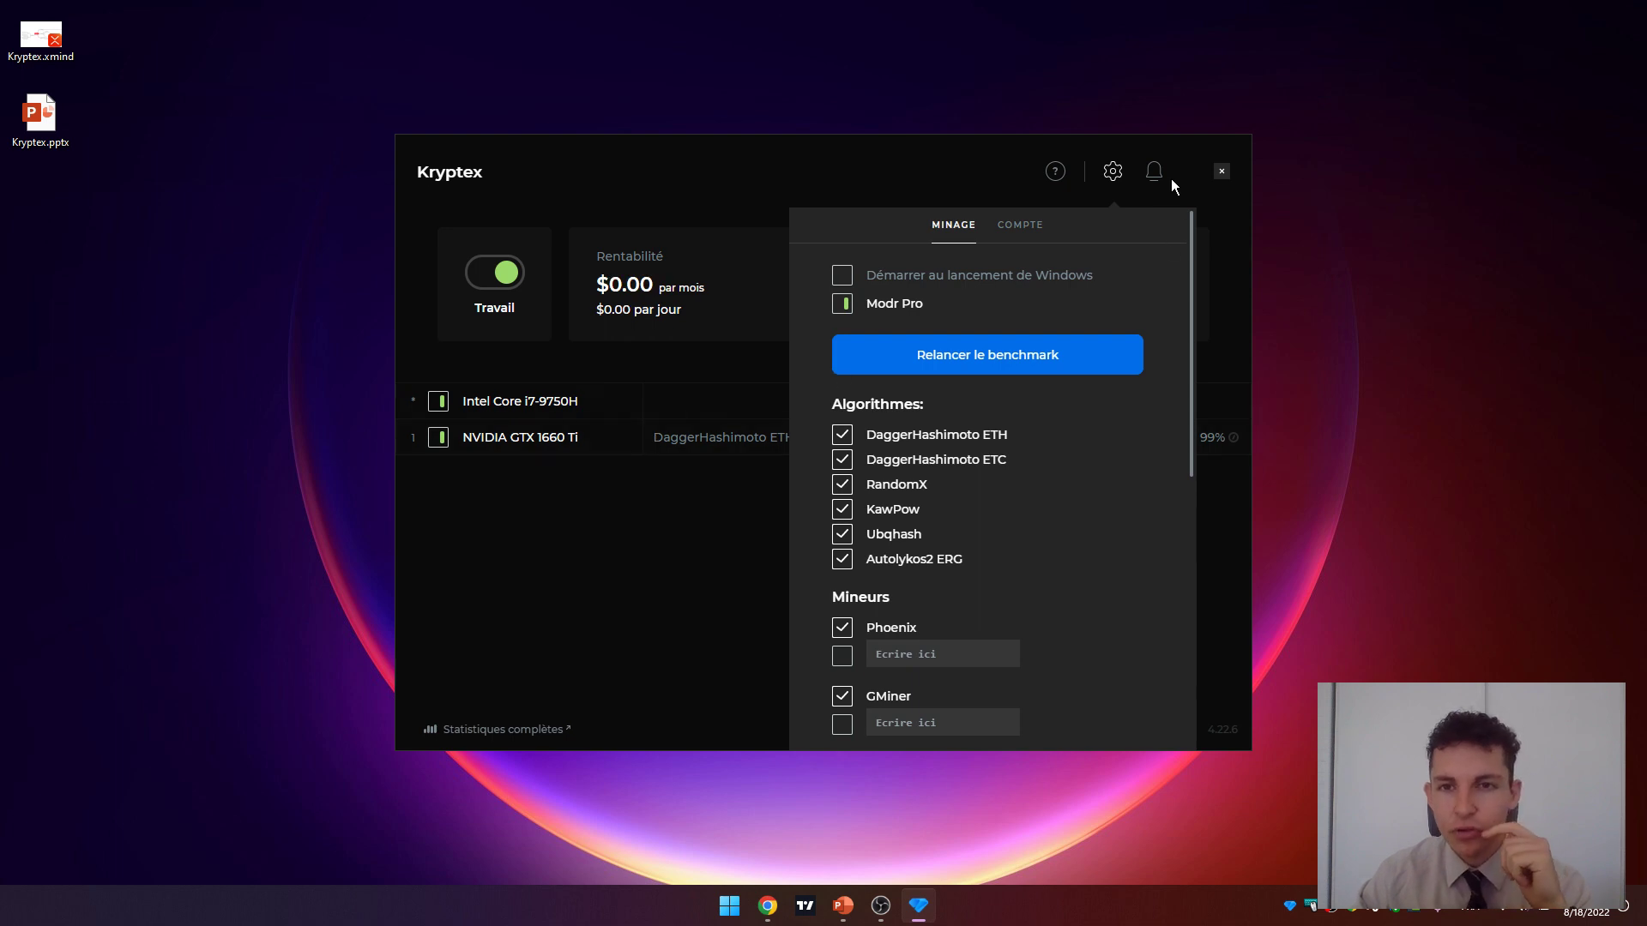
{"action": "left_click", "coordinate": [1112, 173]}
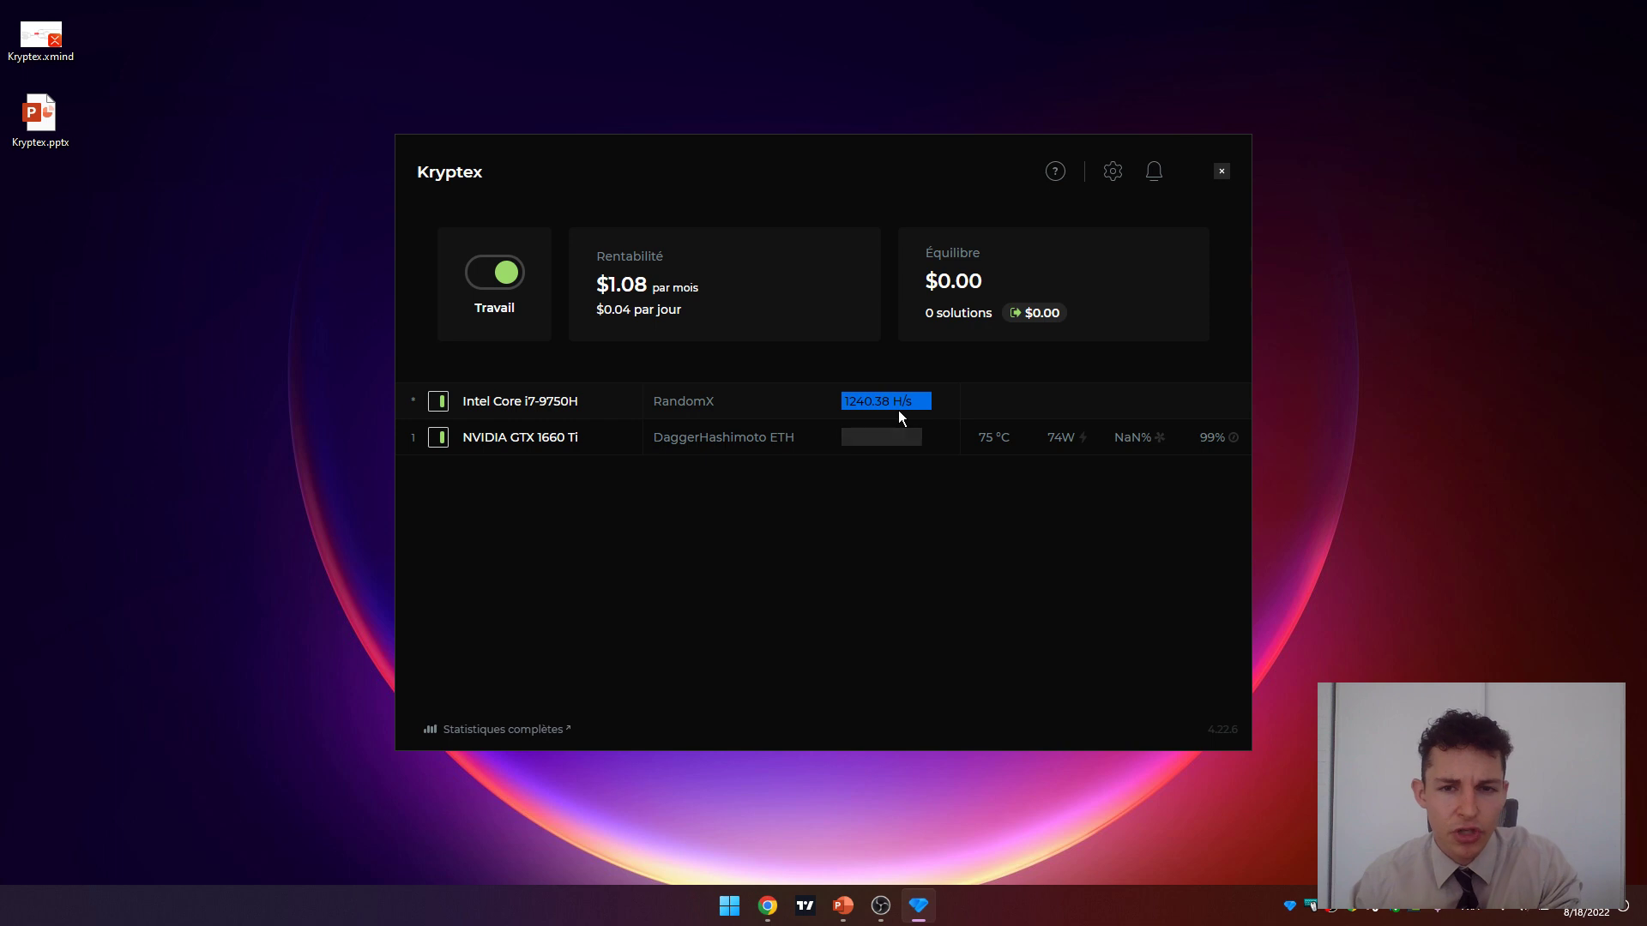
{"action": "left_click", "coordinate": [508, 272]}
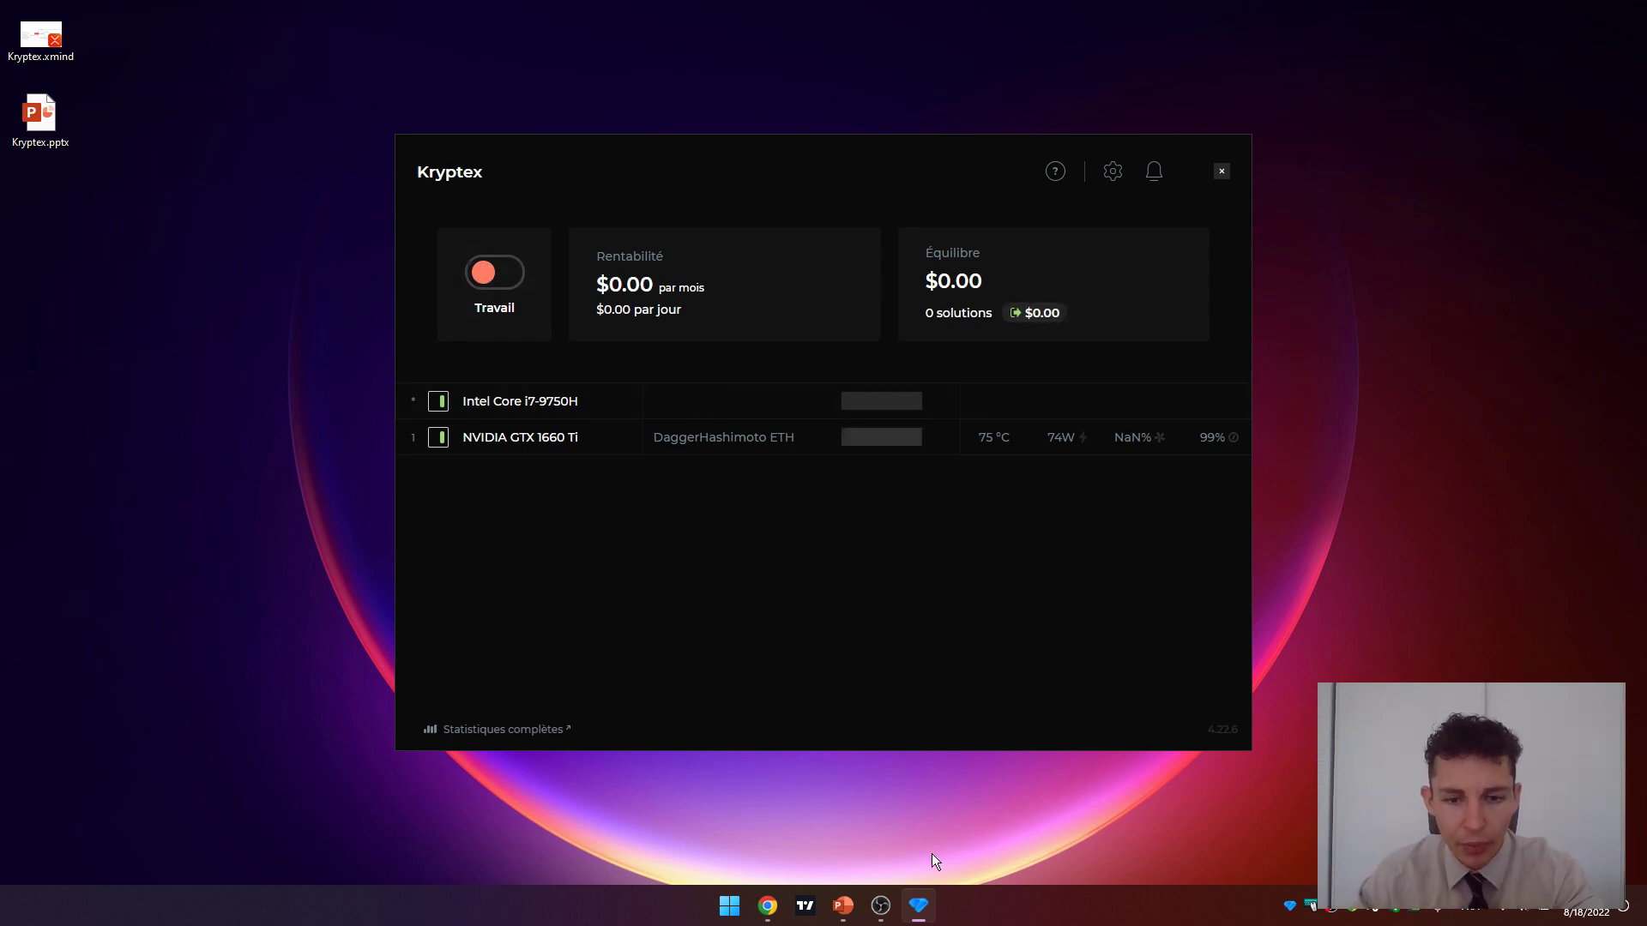
Step: Switch to the Kryptex presentation in PowerPoint and start the slide show from the first slide
{"action": "left_click", "coordinate": [843, 904]}
{"action": "key", "text": "F5"}
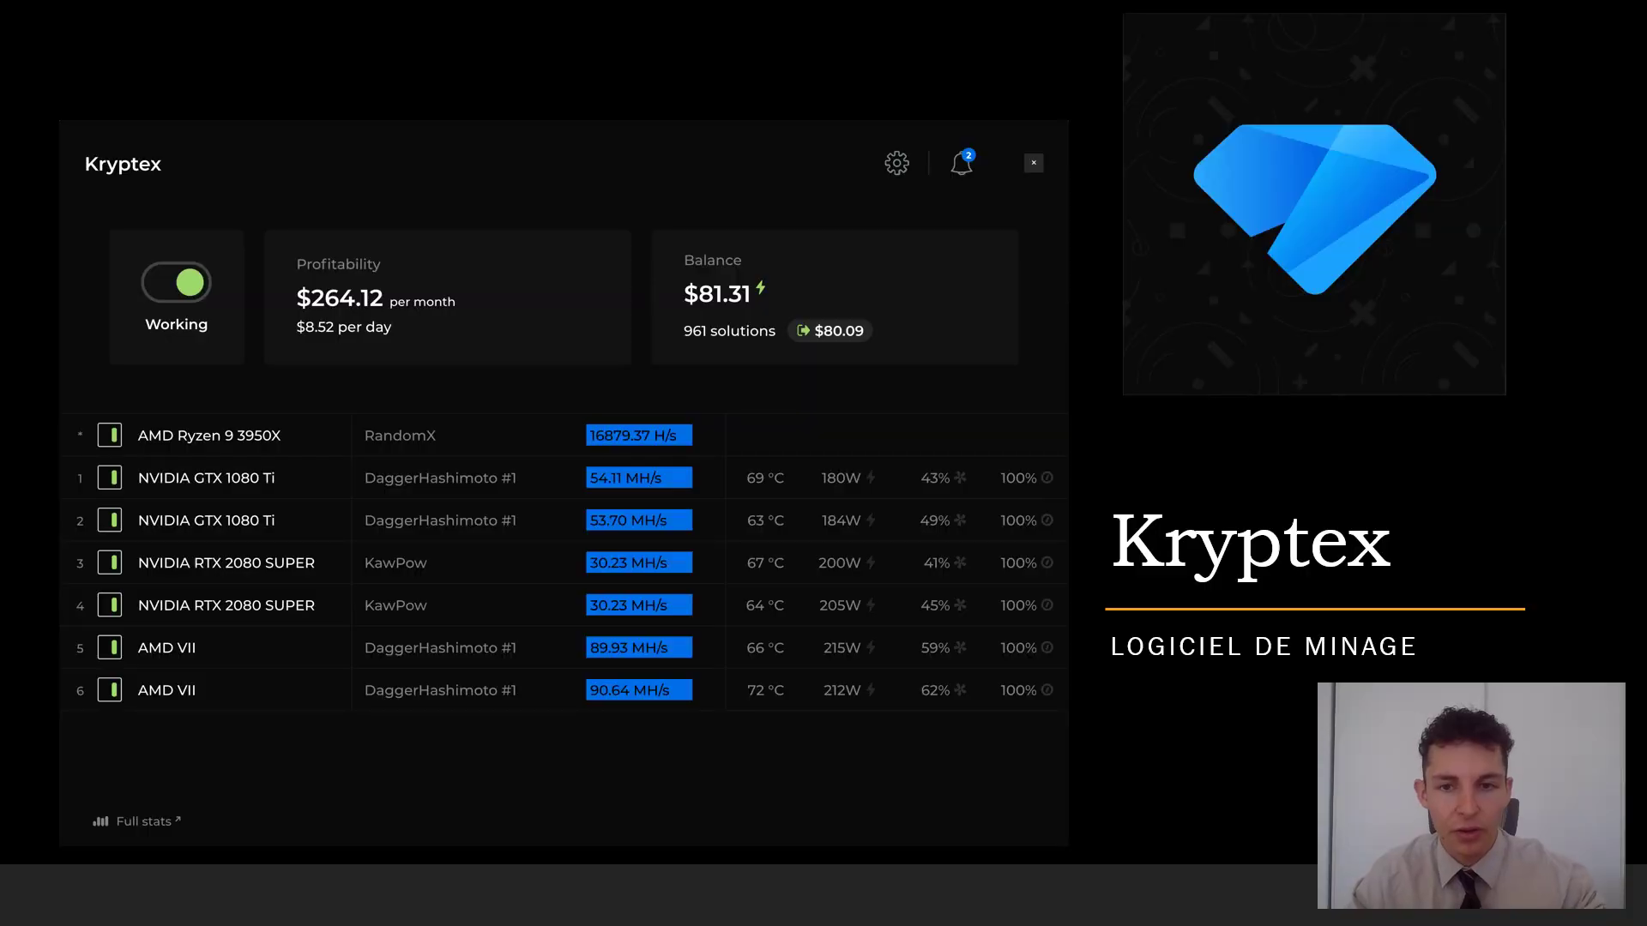